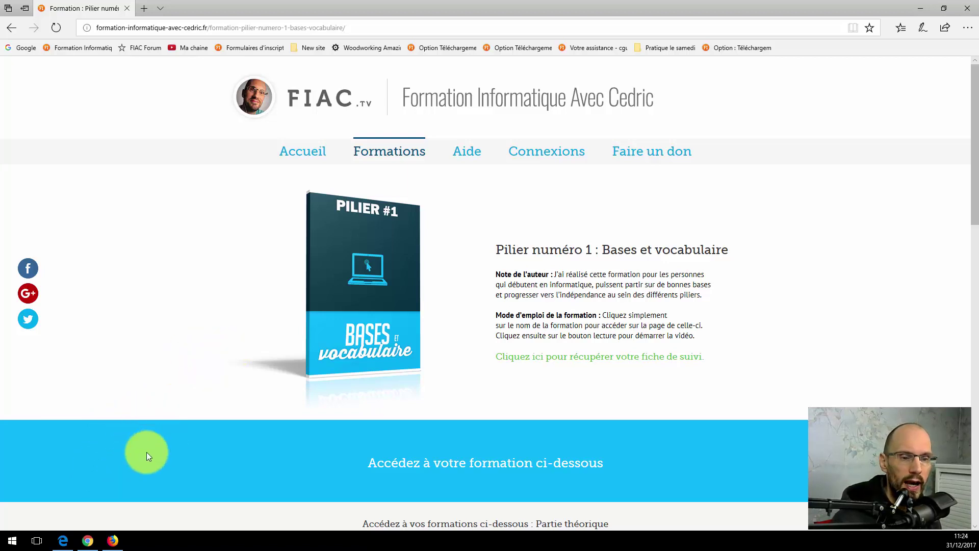
- Switch to Google Chrome and move one page back and forward again in its browsing history
click(178, 249)
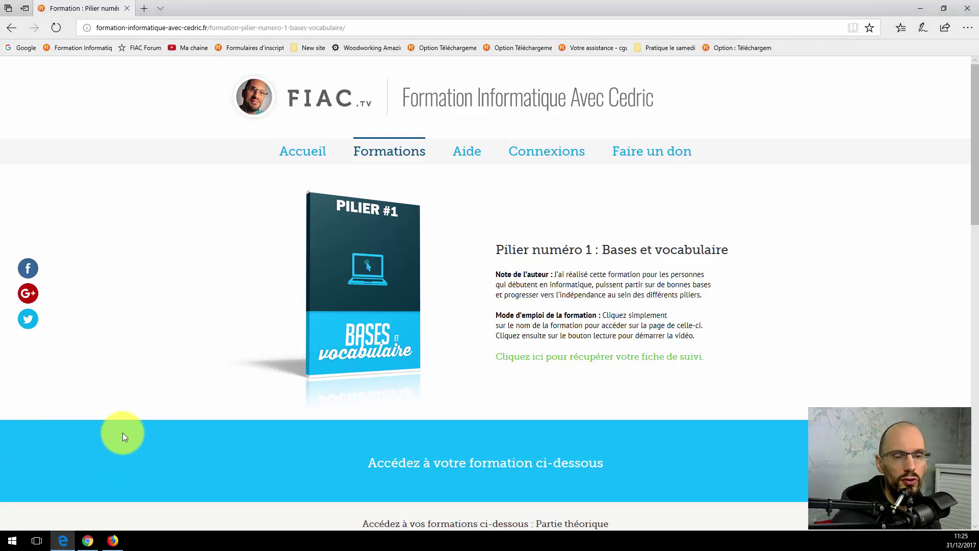
click(87, 539)
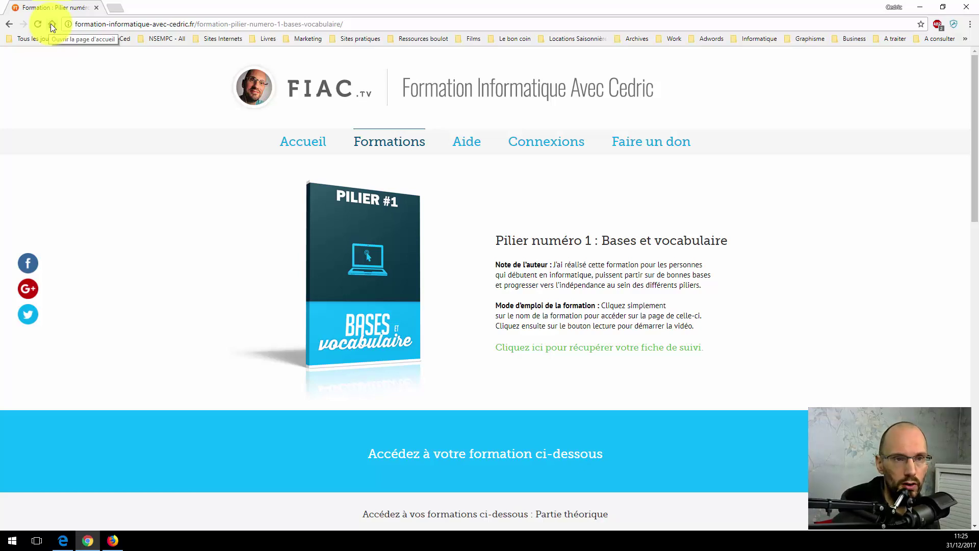
click(8, 24)
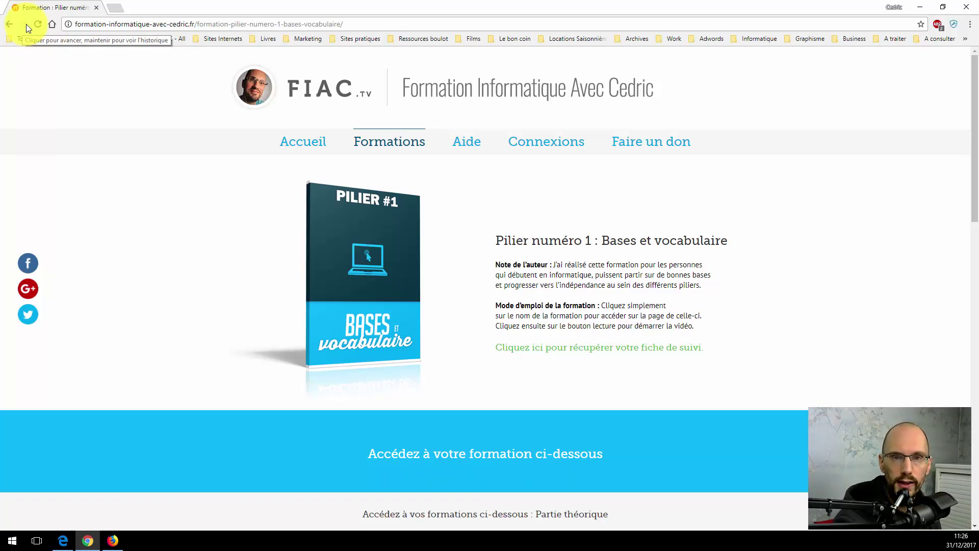
click(28, 25)
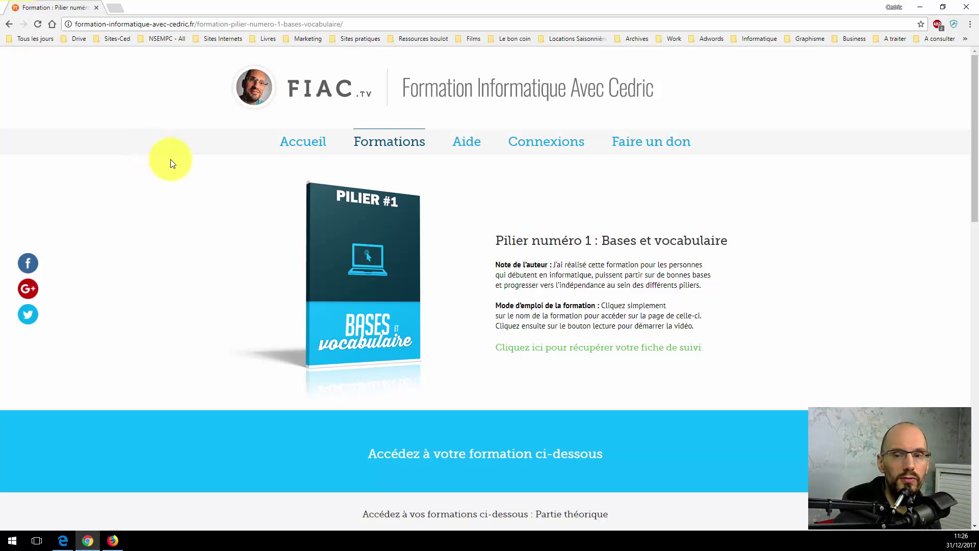
- Open the "Pilier n° 2 : Recherches efficaces" formation page and return to the Pilier 1 page
mouse_move(391, 147)
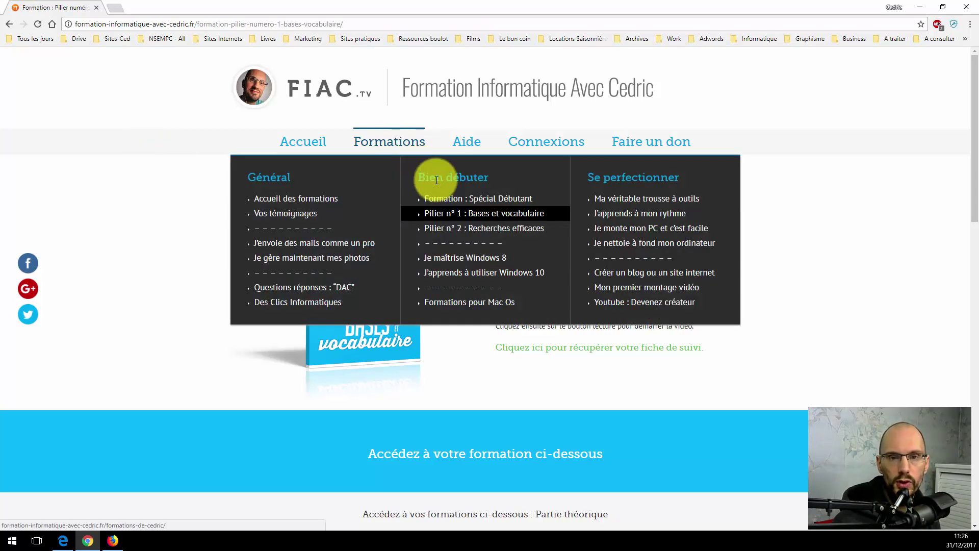
click(482, 231)
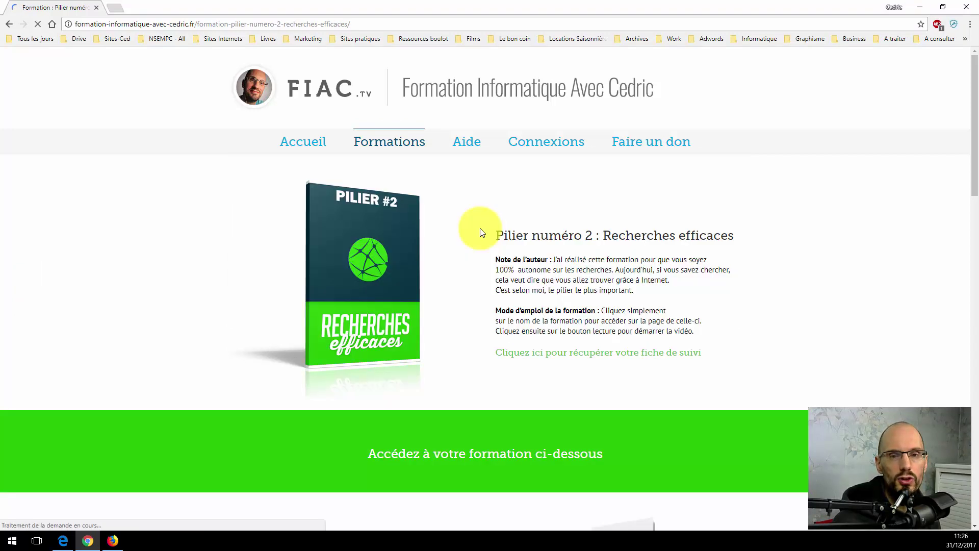
click(10, 25)
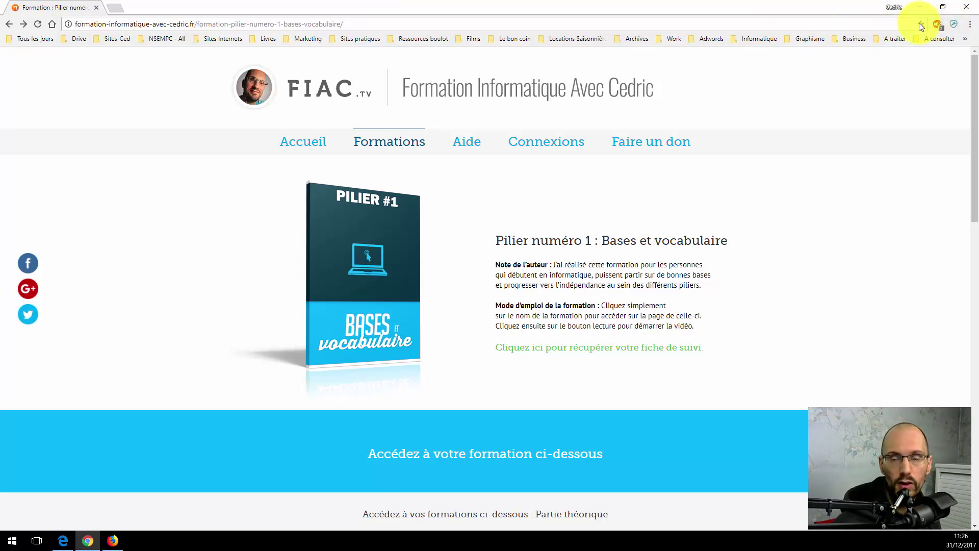
- Look through the browser's main options and its Historique entries, and close them without choosing anything
click(971, 26)
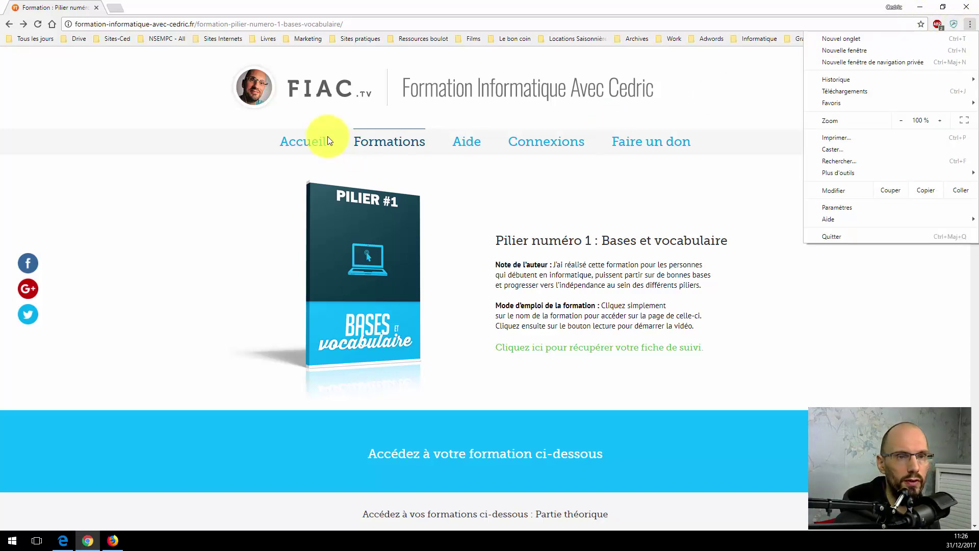
click(173, 6)
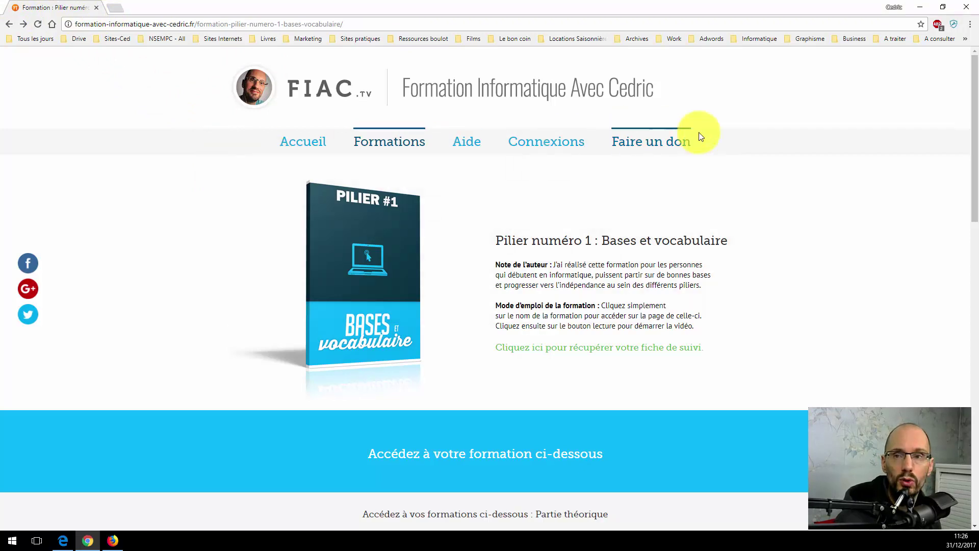
click(968, 25)
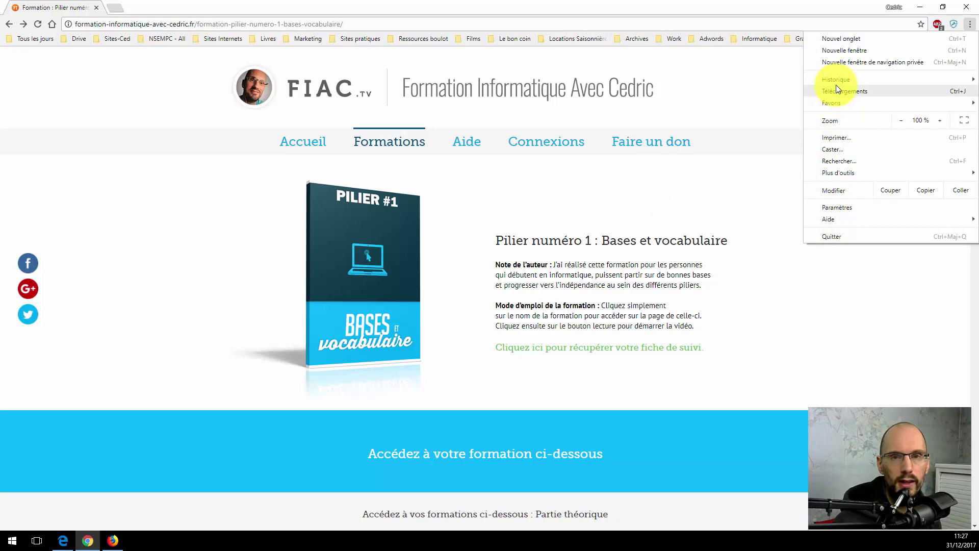
mouse_move(835, 84)
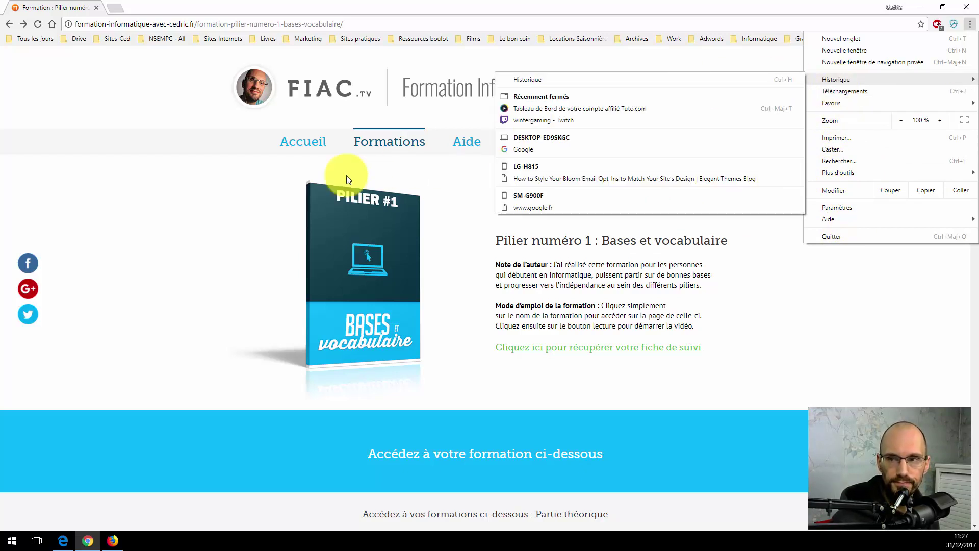
click(121, 111)
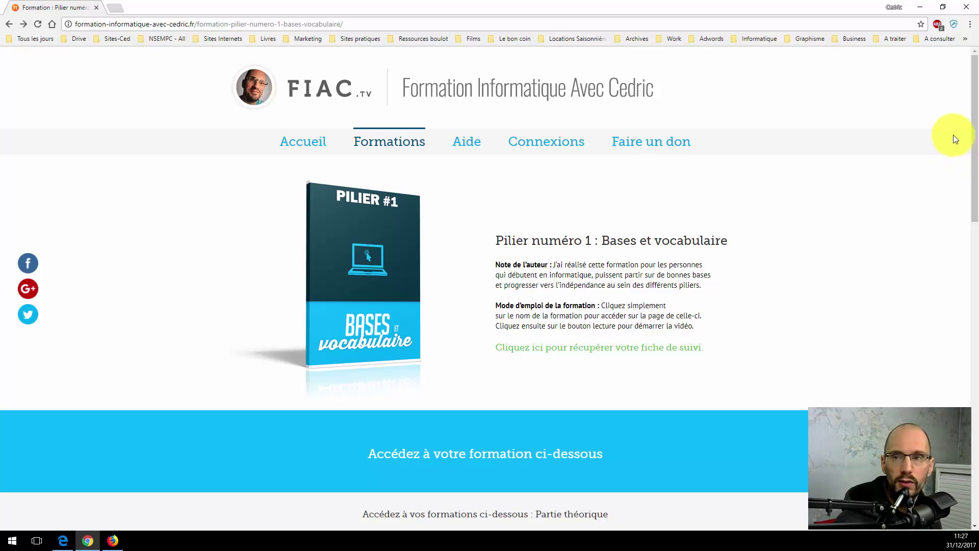
- Open the browser's Paramètres page and turn the favorites bar display off and back on
click(970, 25)
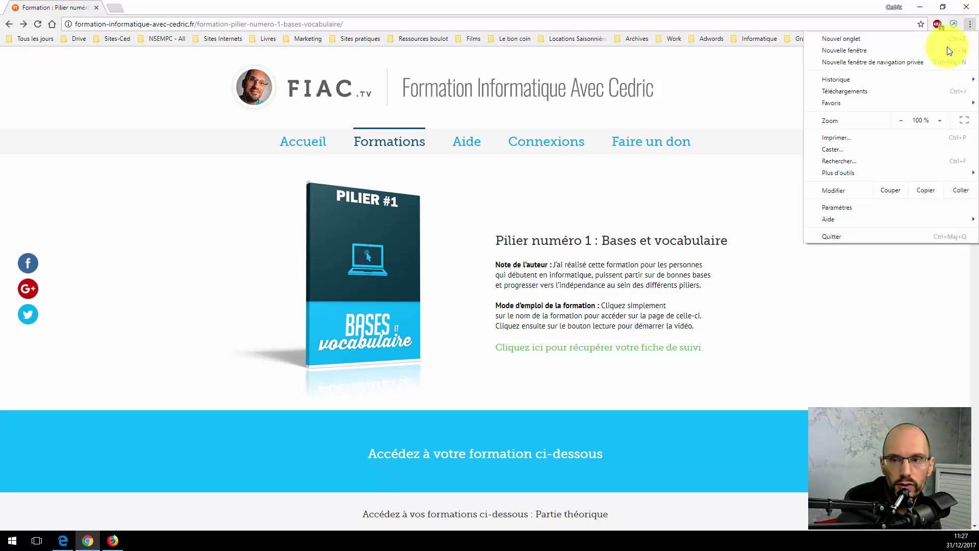
click(834, 207)
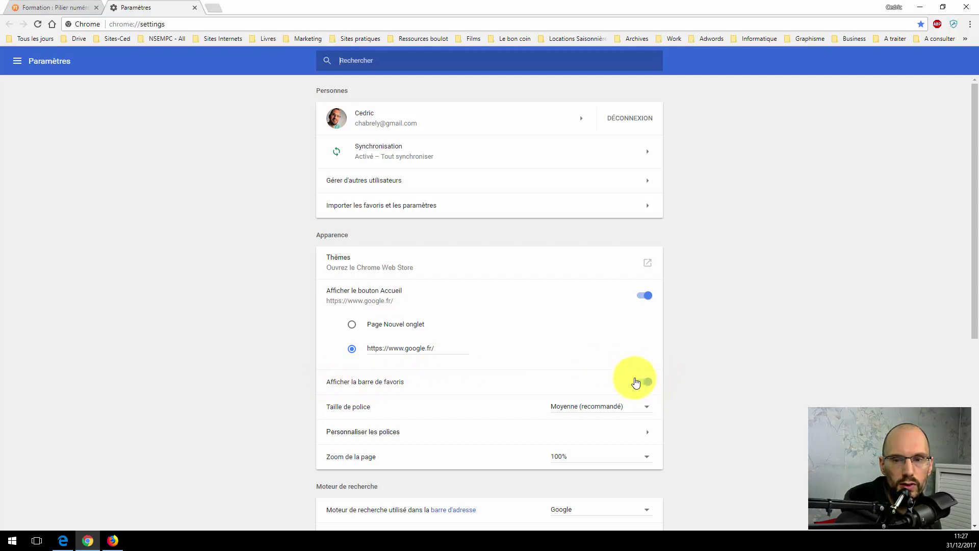
click(646, 384)
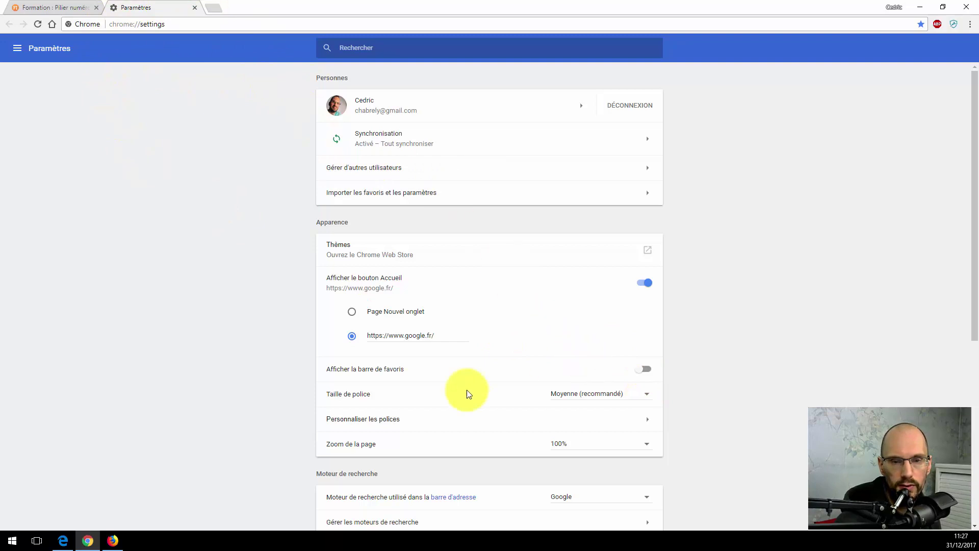
click(641, 368)
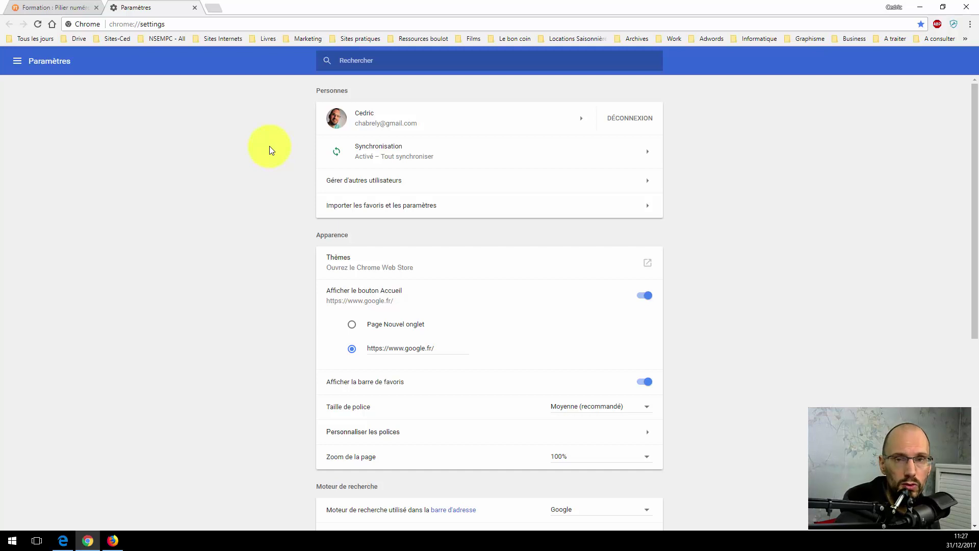
- Return to the Pilier 1 formation page, look through its numbered lesson list, and come back to its beginning
click(77, 9)
scroll(237, 308, down, 6)
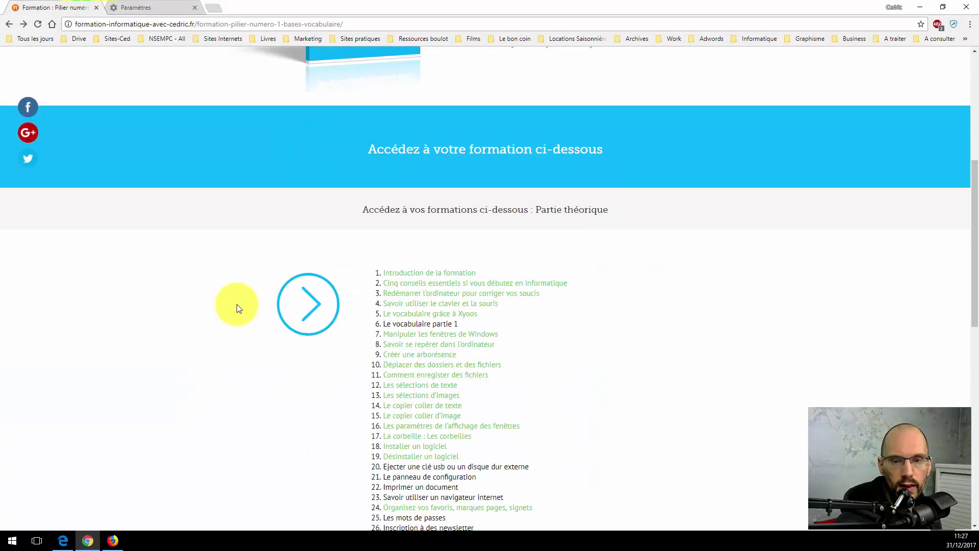
scroll(237, 308, down, 4)
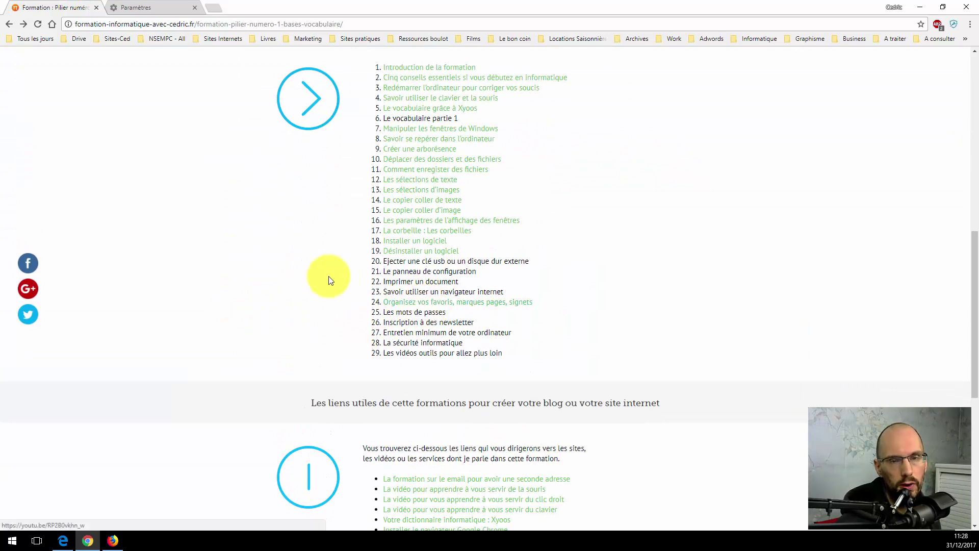
scroll(219, 286, up, 2)
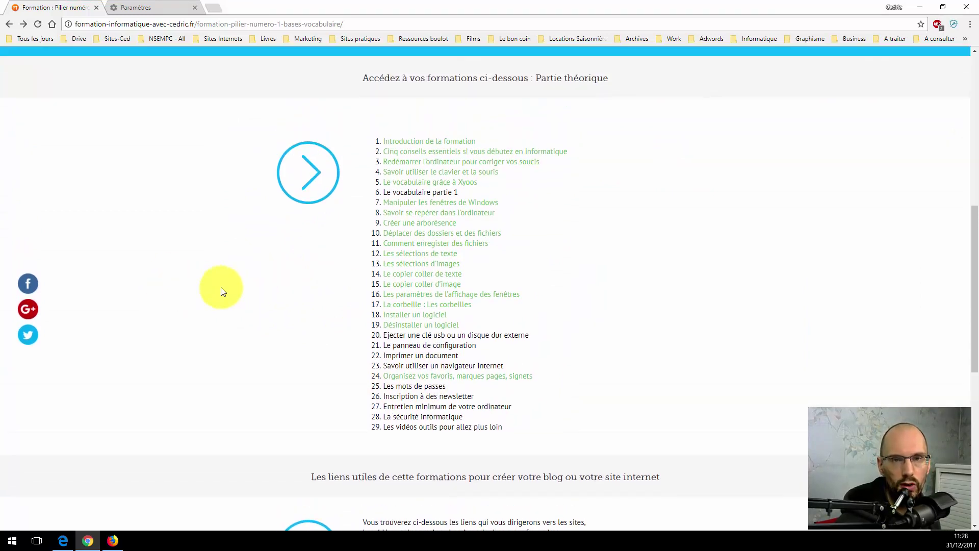
scroll(222, 291, up, 5)
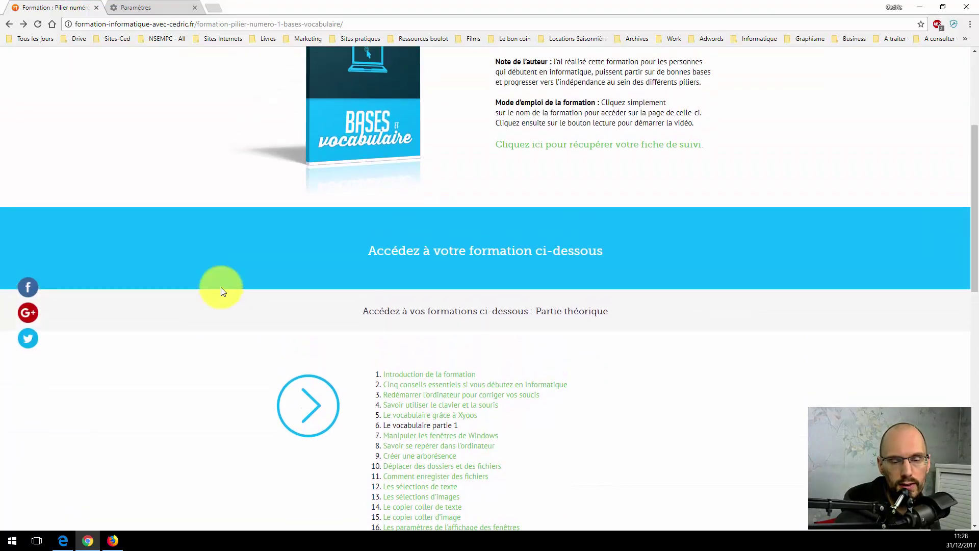
scroll(221, 286, up, 4)
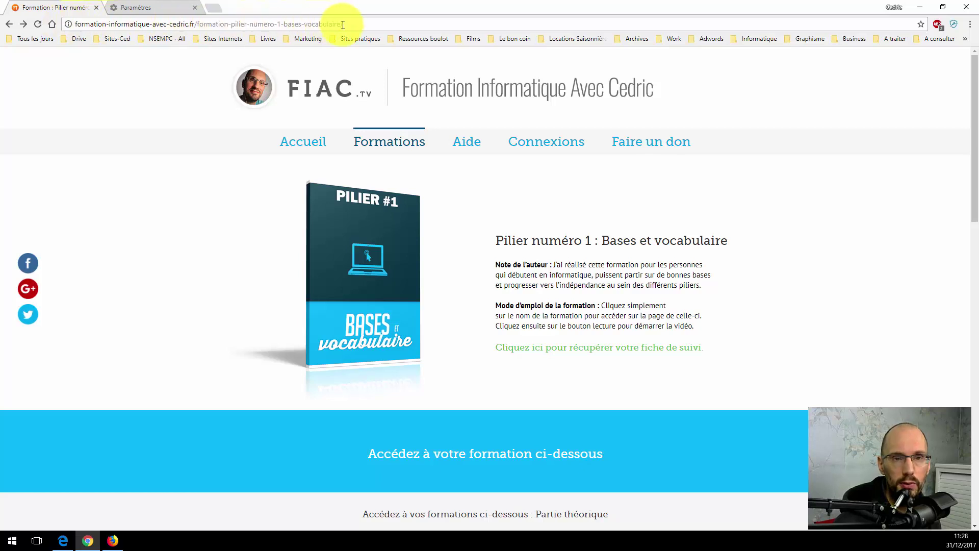
click(358, 24)
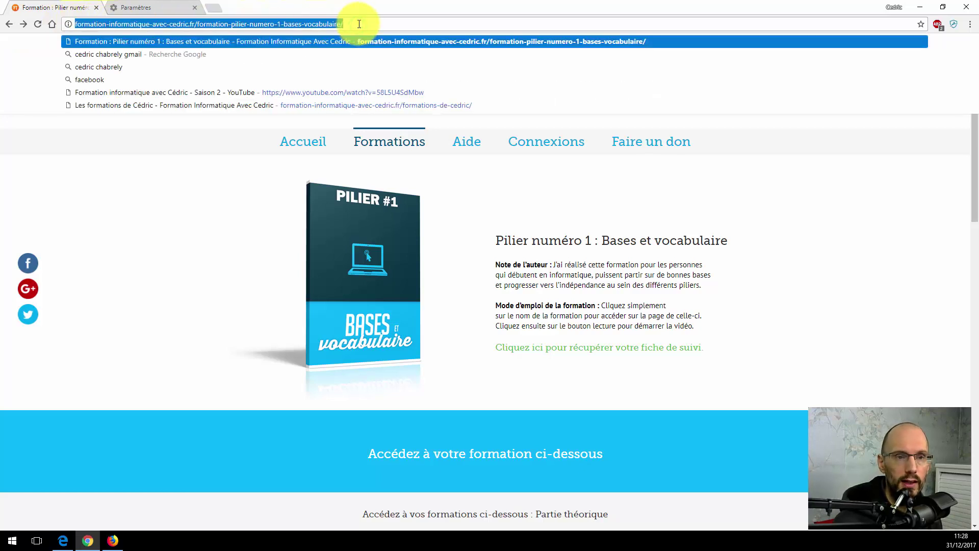
text(www.)
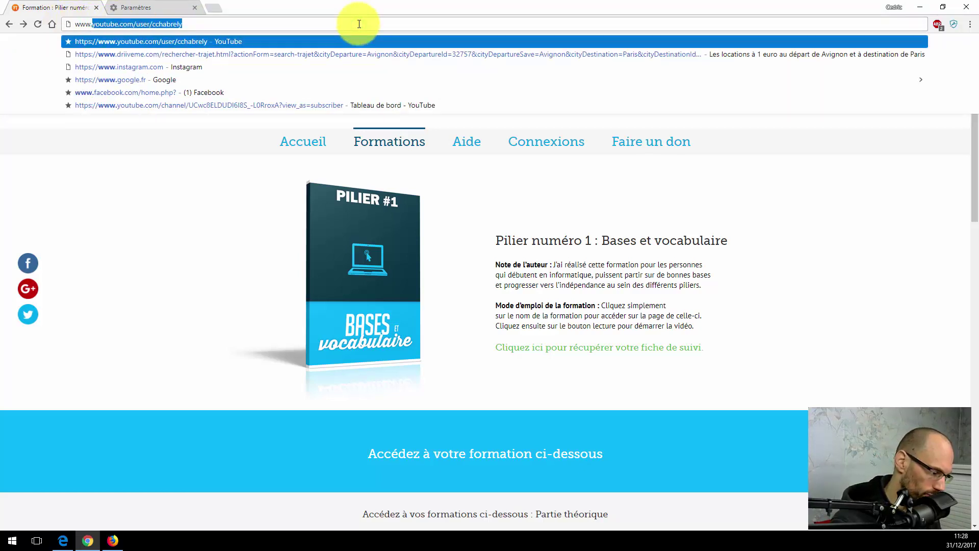
text(tf1.fr)
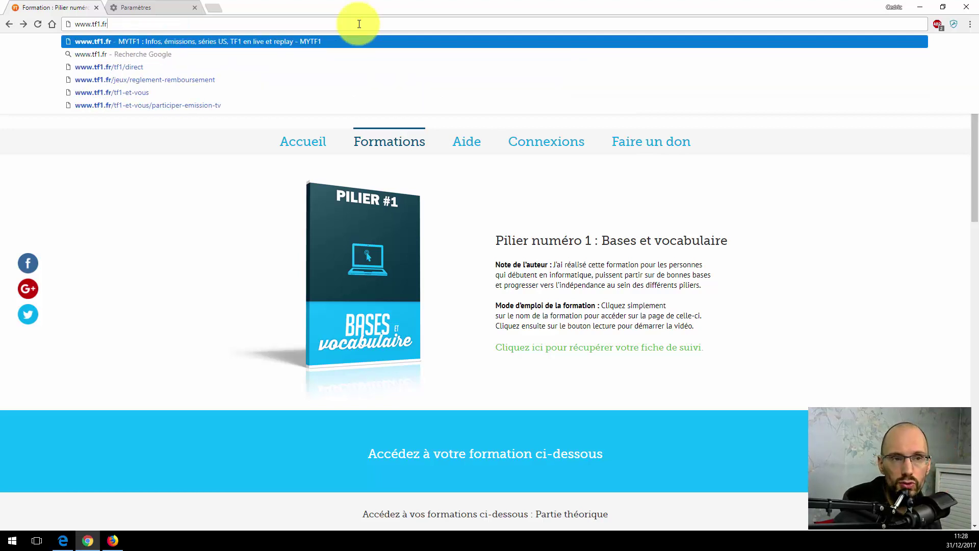
key(Return)
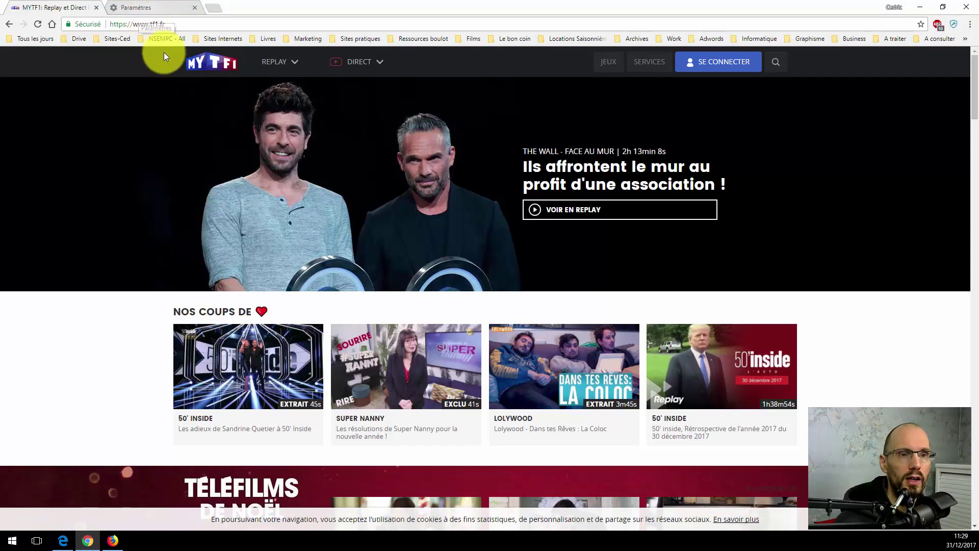
- Highlight the TF1 site's address, deselect it, and go back to the Pilier 1 formation page
click(171, 23)
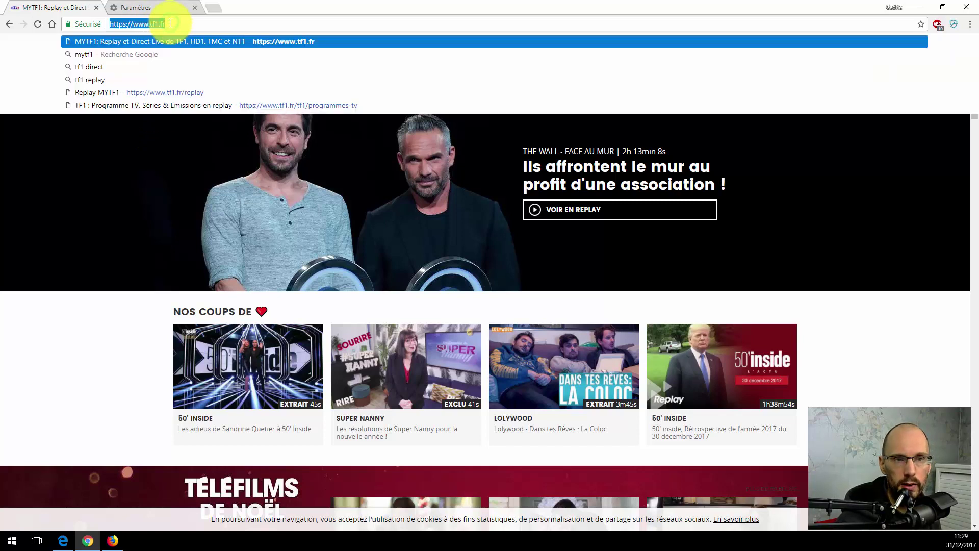
click(127, 374)
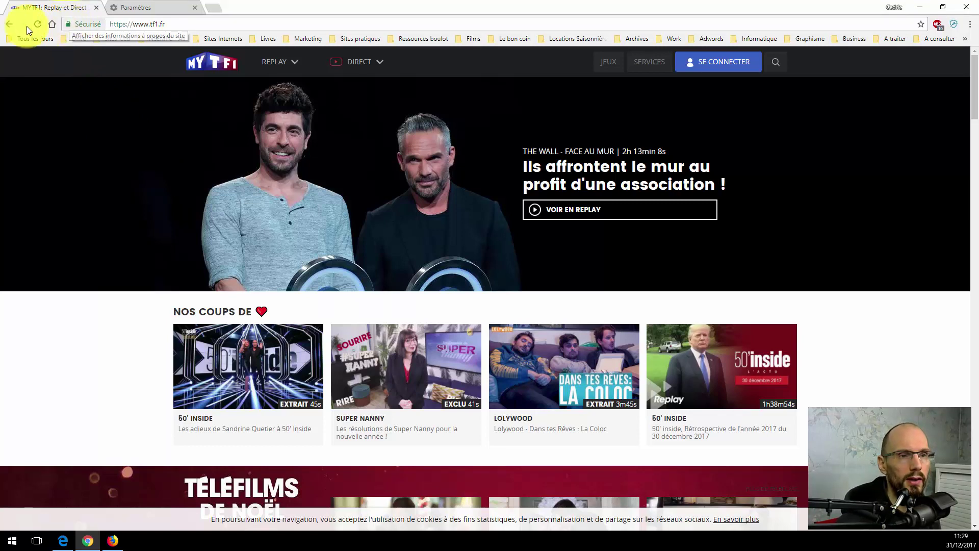
click(9, 24)
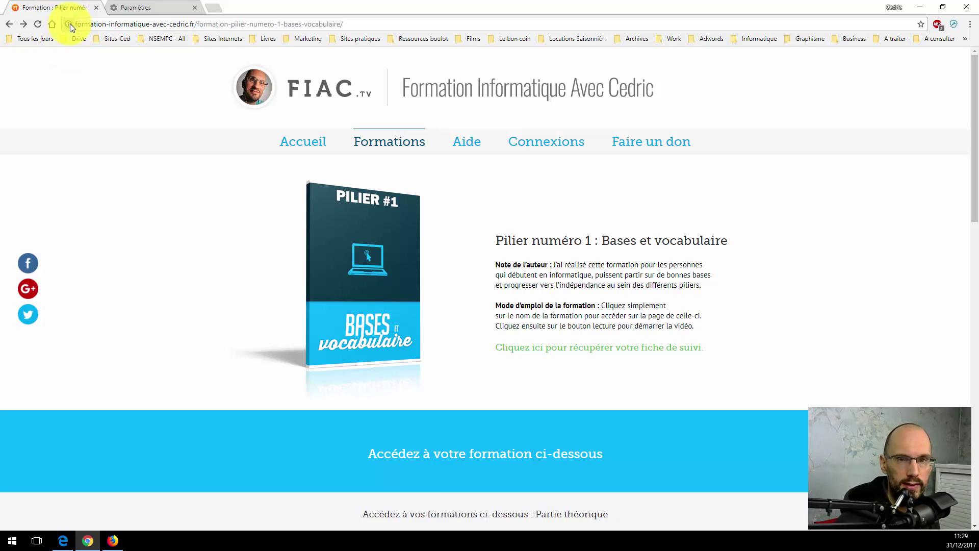
mouse_move(70, 23)
mouse_down()
mouse_move(39, 37)
mouse_move(68, 23)
mouse_up()
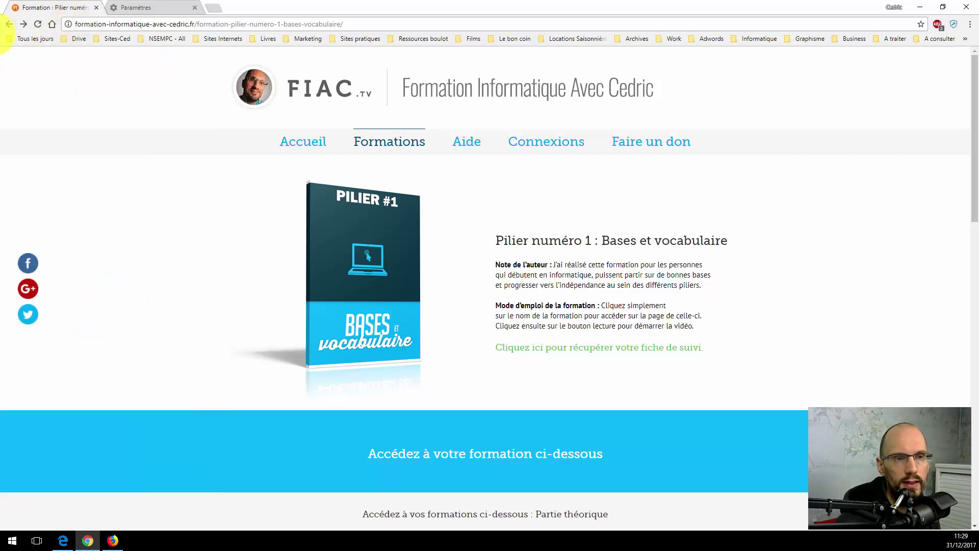
- Examine the contents of the favorites folders Tous les jours, Drive, Sites-Ced and NSEMPC - All
click(16, 38)
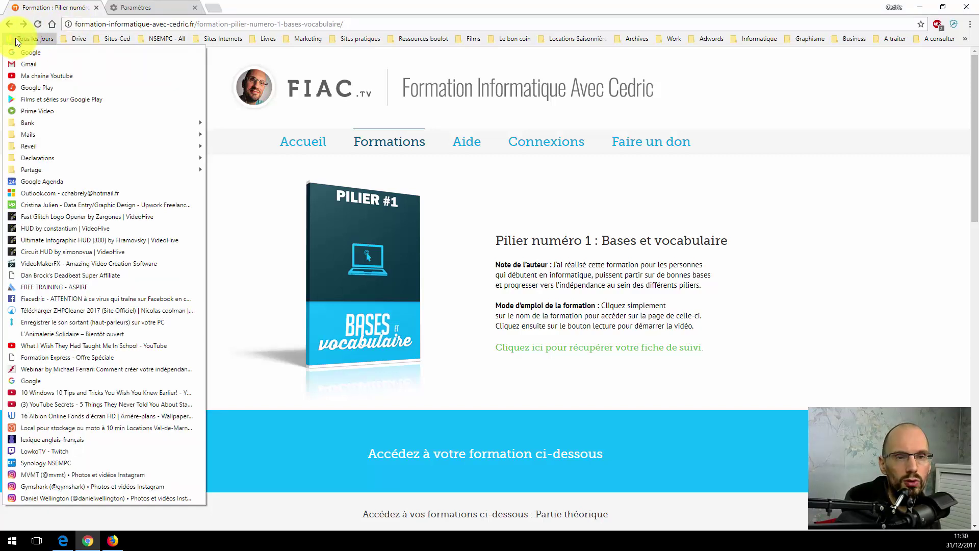
click(84, 200)
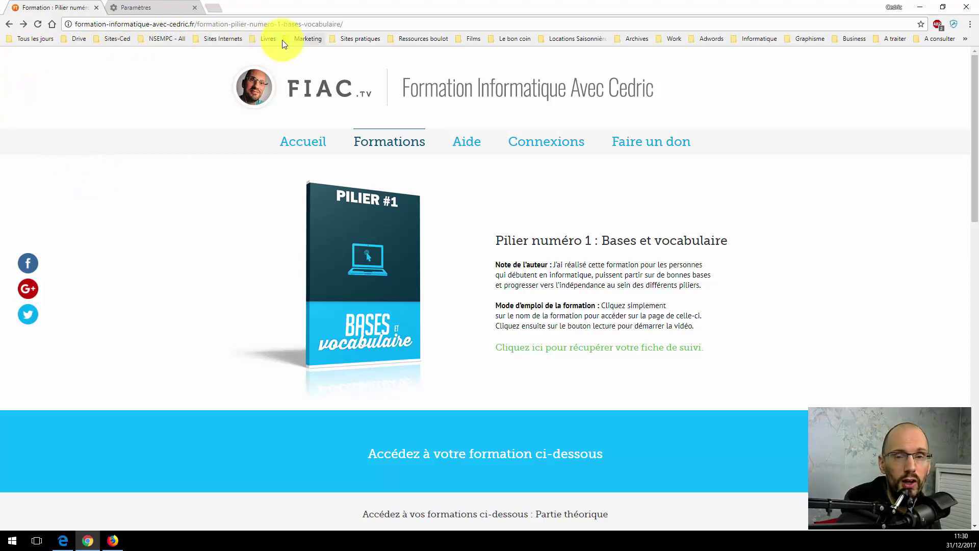
click(30, 39)
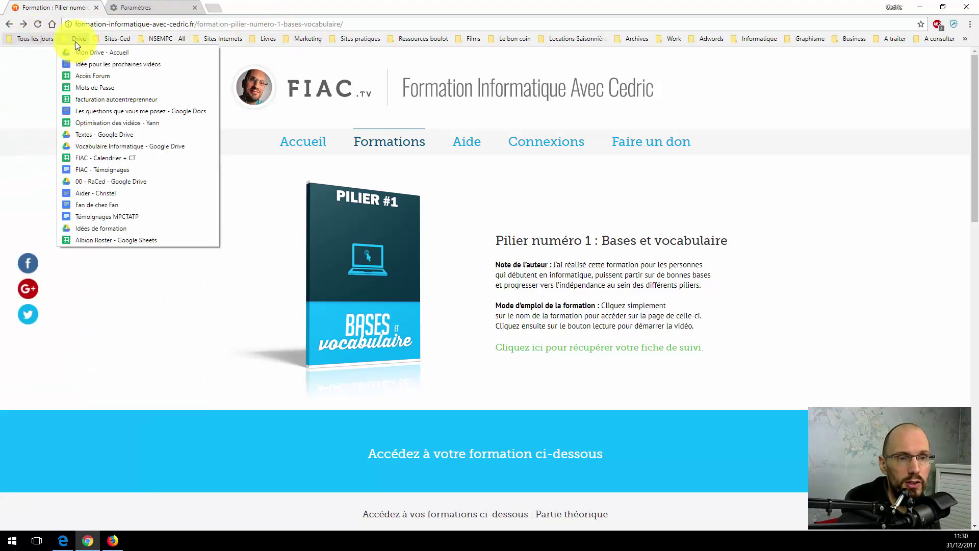
mouse_move(97, 38)
mouse_move(158, 39)
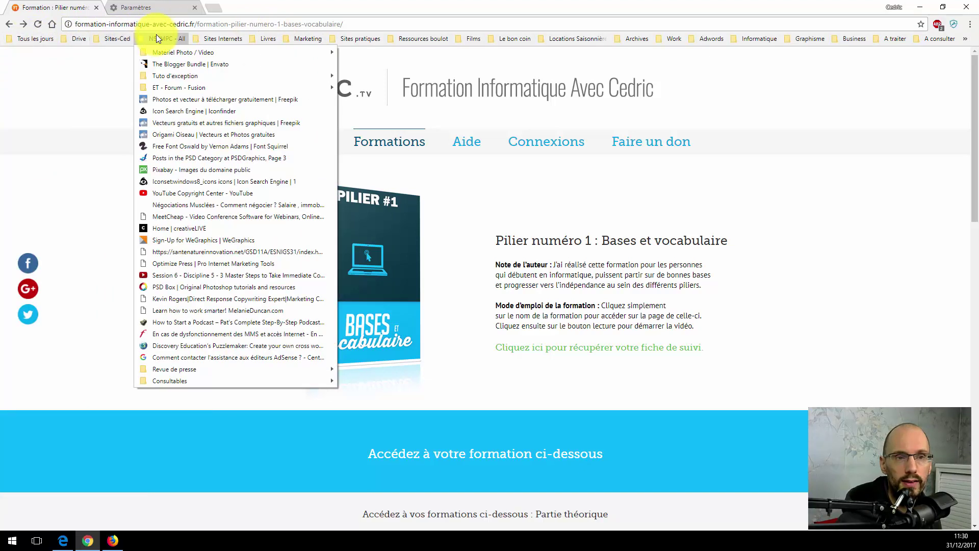
click(74, 95)
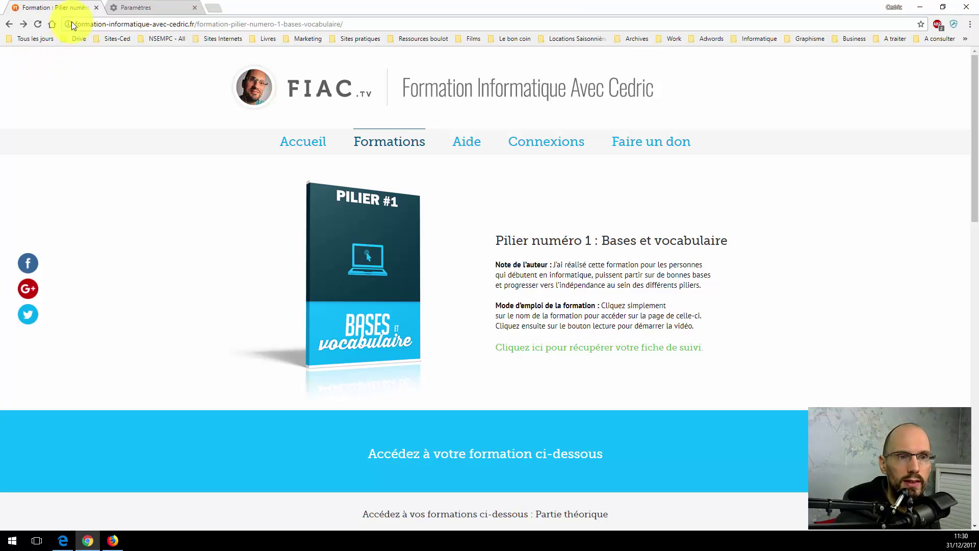
- Save the Pilier 1 formation page to the favorites bar between Sites-Ced and NSEMPC - All, and open the page from that favorite
mouse_move(68, 24)
mouse_down()
mouse_move(56, 40)
mouse_move(113, 28)
mouse_move(133, 45)
mouse_up()
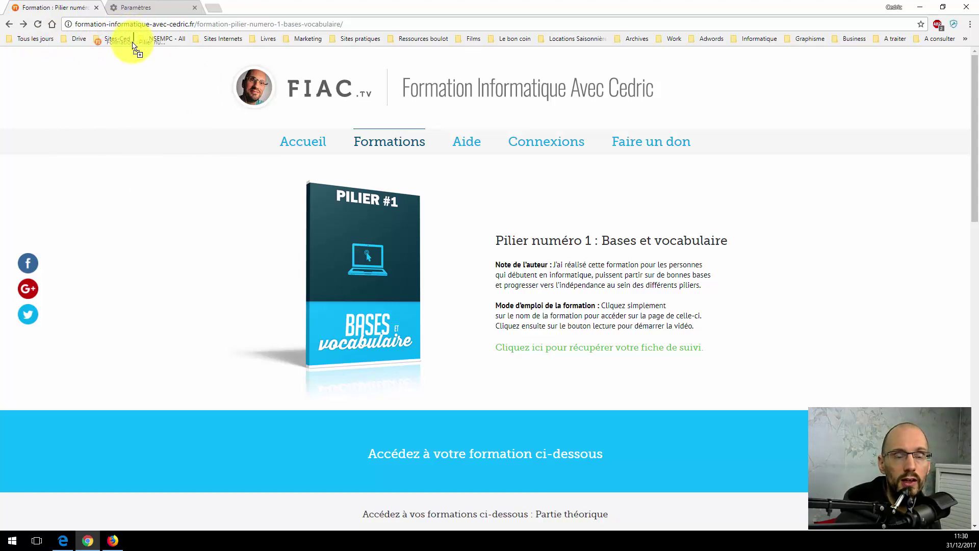
drag(133, 45, 133, 42)
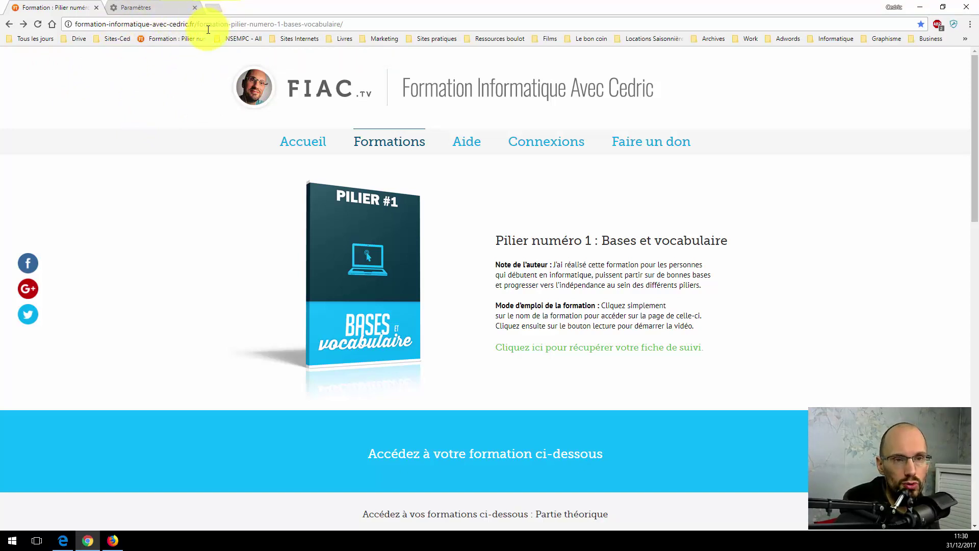
click(175, 41)
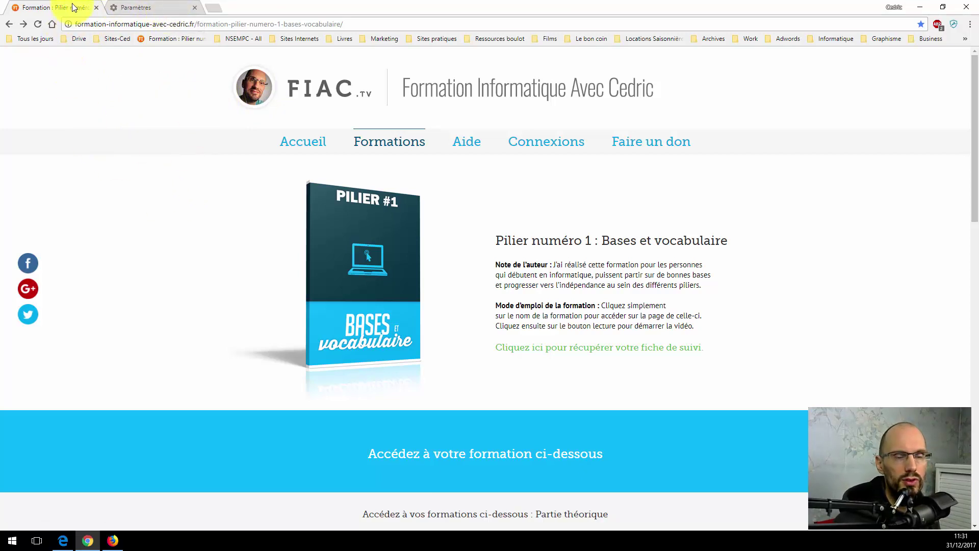
- View the Paramètres page, return to the Pilier 1 formation page, and close the Paramètres tab
click(125, 6)
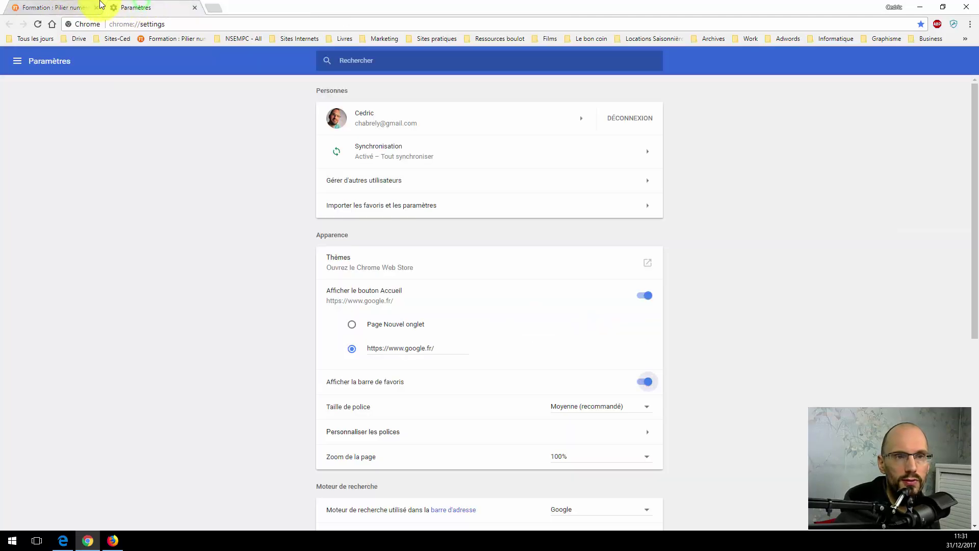
click(77, 5)
click(194, 7)
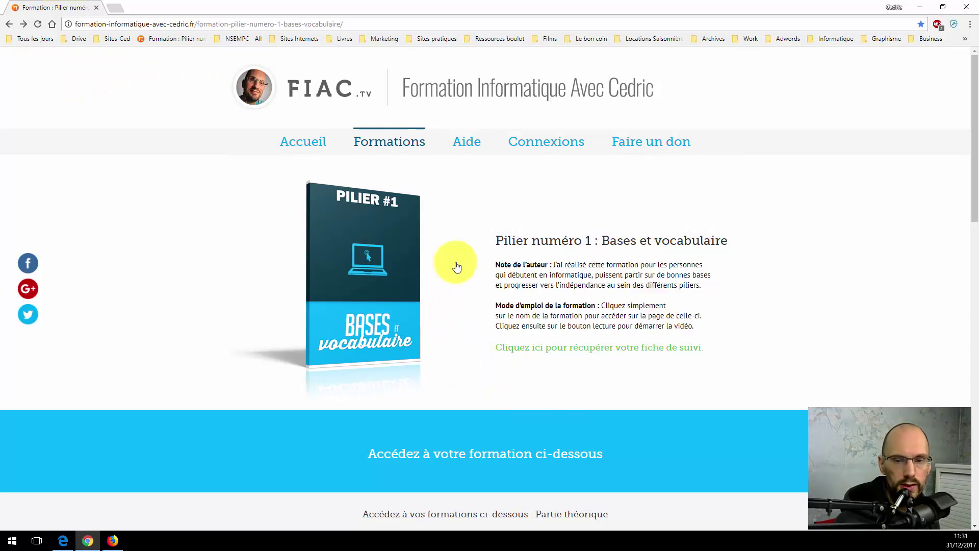
- Open the formation's follow-up sheet fiche-p1.pdf from its link, and close the tab it opens in
click(545, 351)
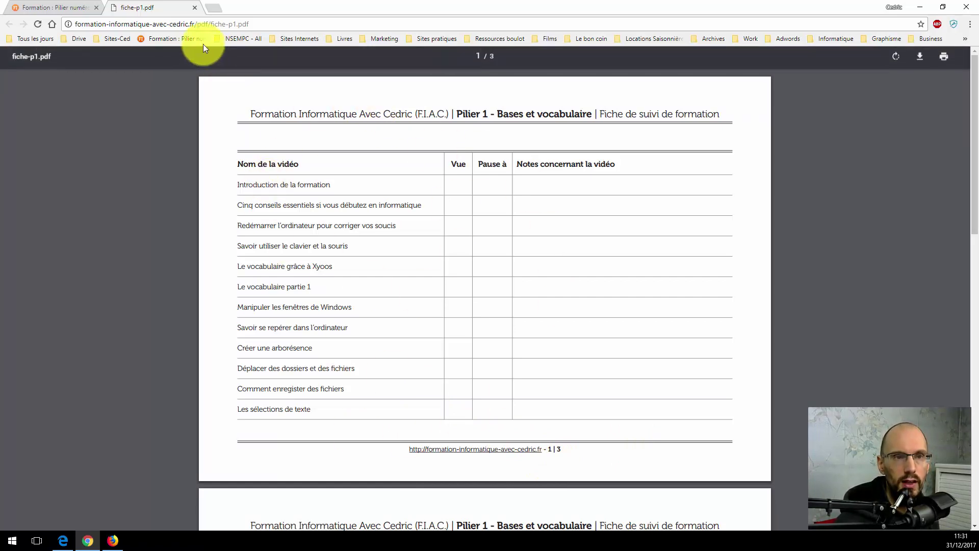
click(196, 8)
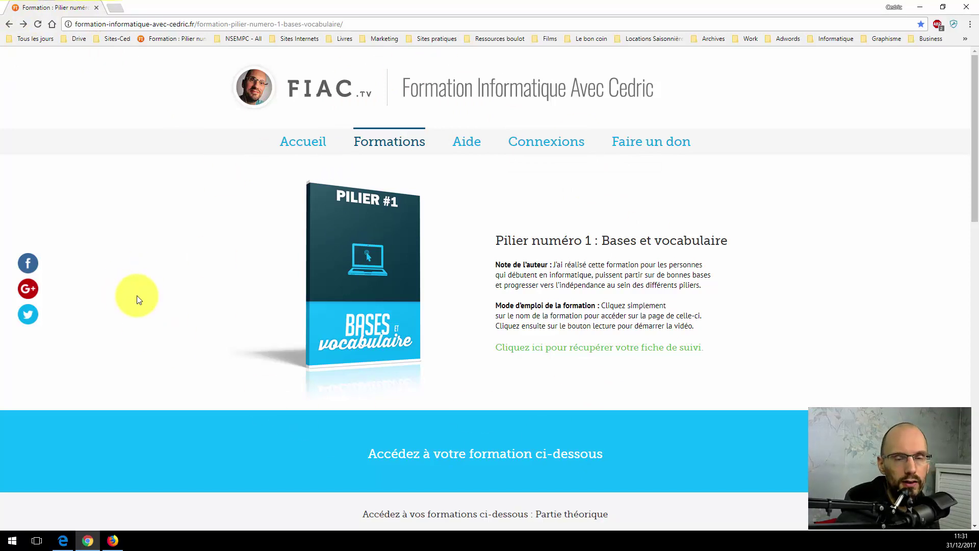
- Open four new empty tabs beside the Pilier 1 formation page
mouse_move(378, 139)
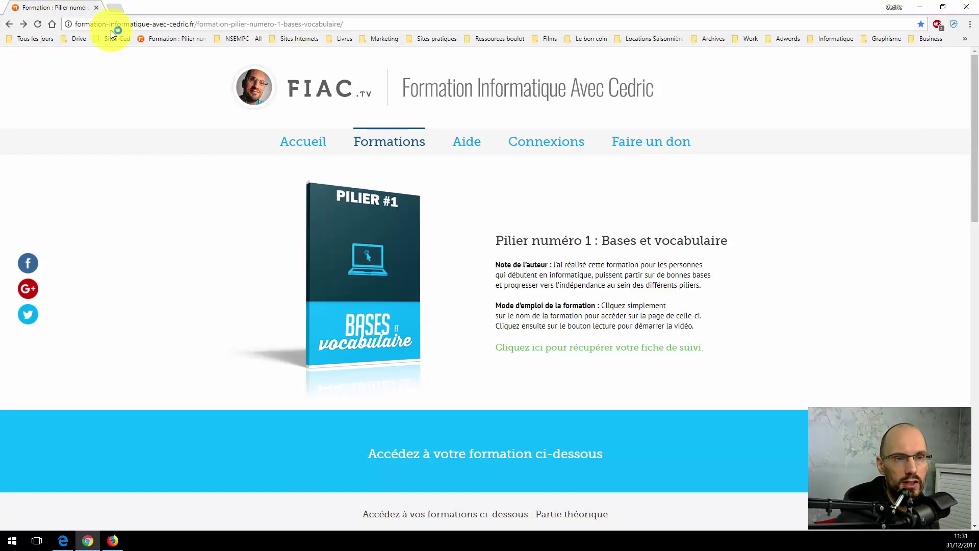
click(122, 9)
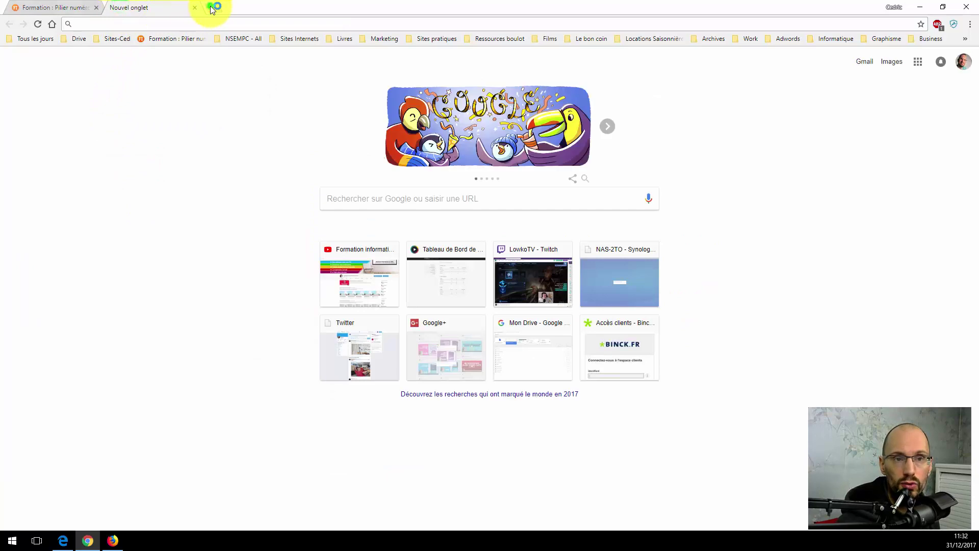
click(214, 8)
click(316, 9)
click(413, 7)
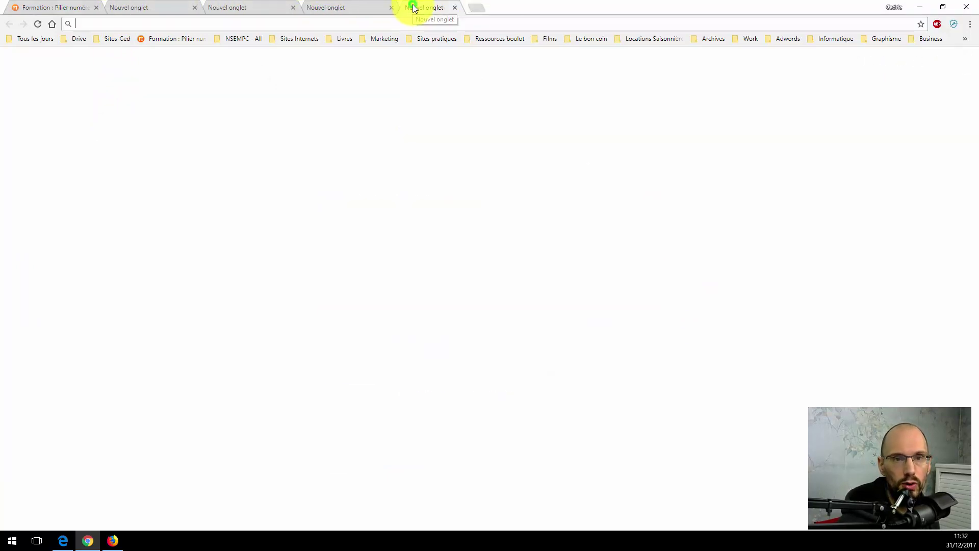
- Close three of the four new tabs, keeping one next to the formation page
click(225, 6)
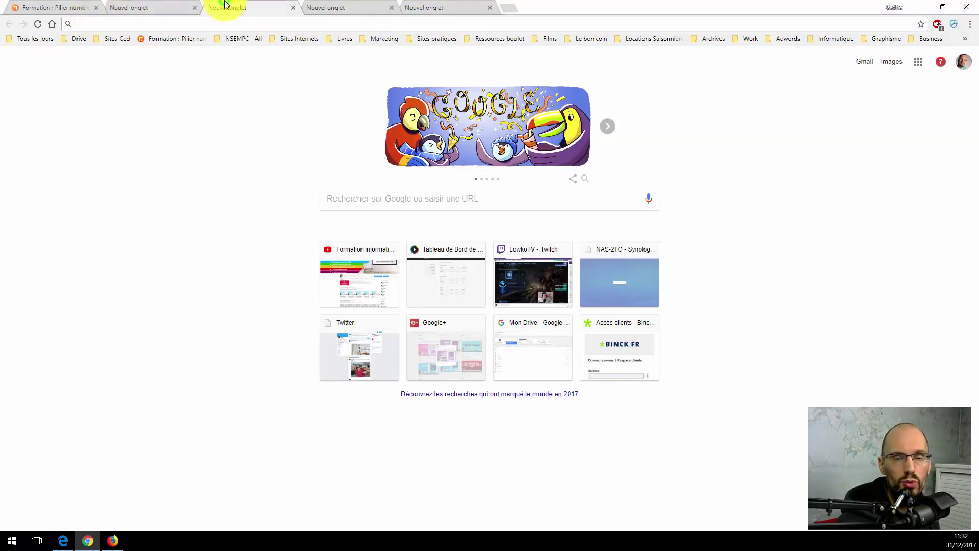
middle_click(259, 6)
middle_click(259, 5)
middle_click(257, 4)
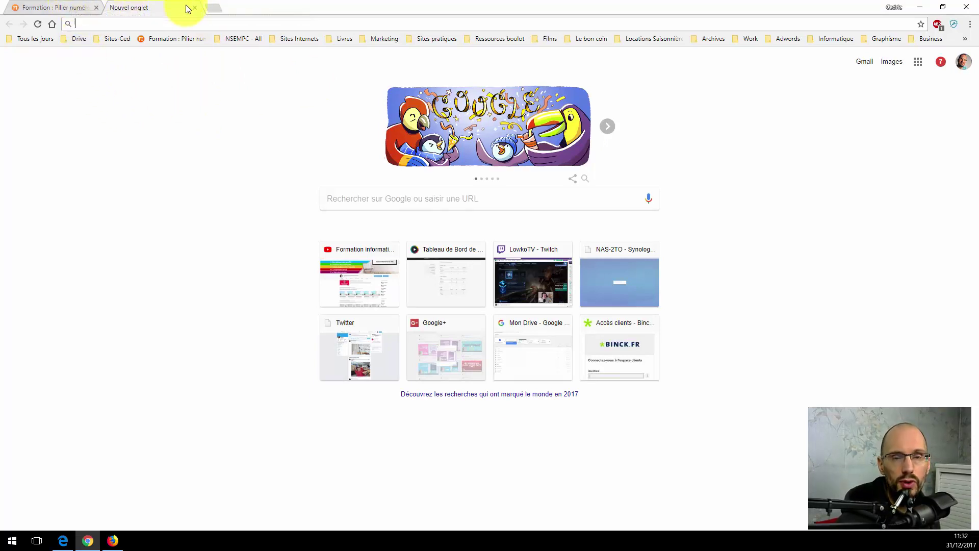
- Switch back and forth between the formation page and the remaining new tab, and close the new tab
click(60, 4)
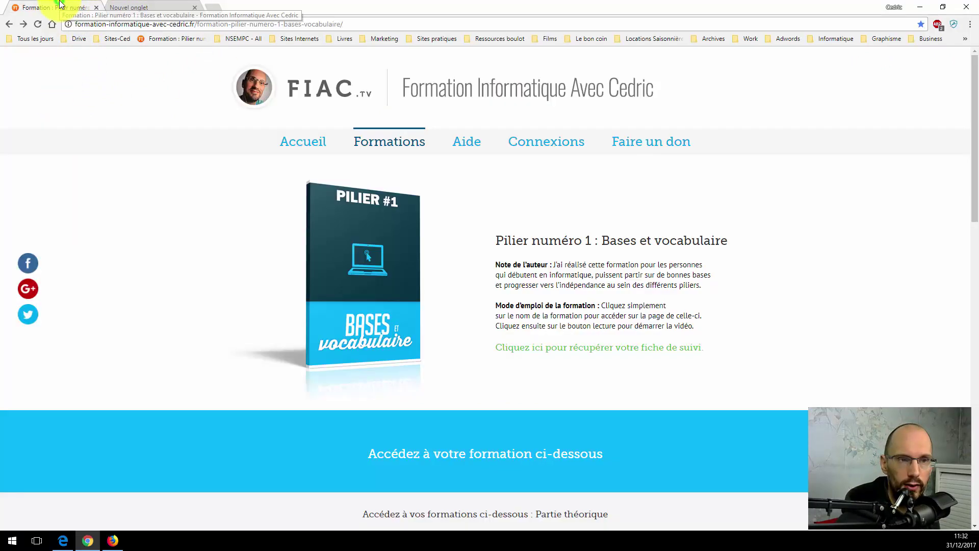
click(153, 6)
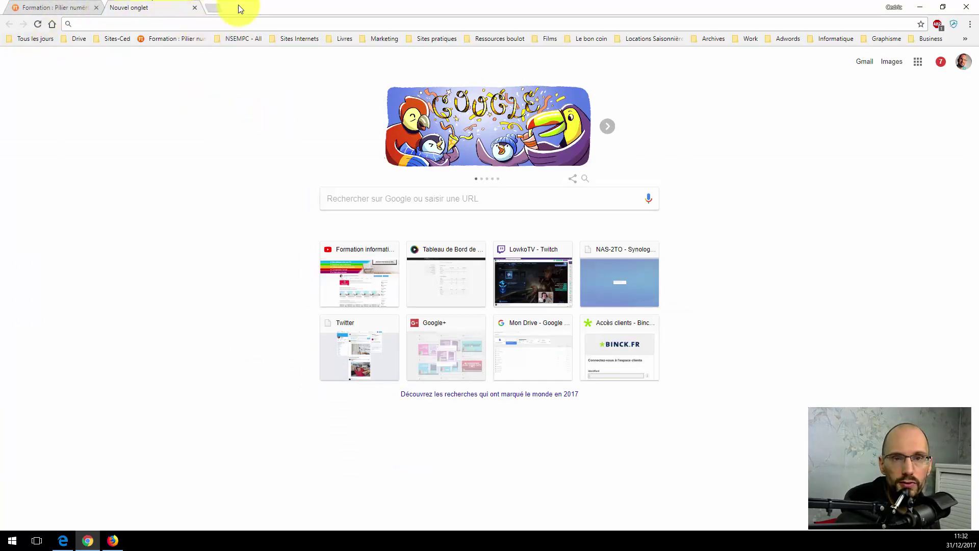
click(72, 8)
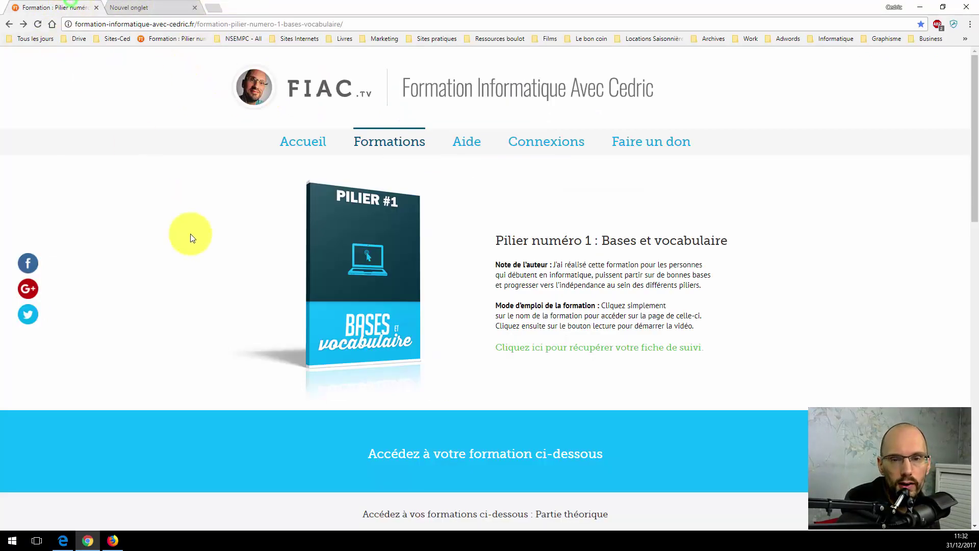
click(169, 7)
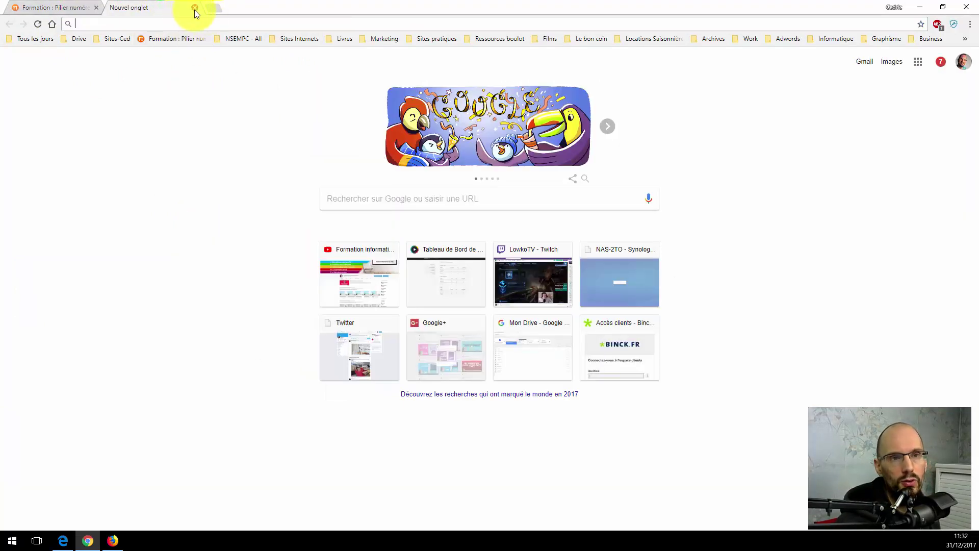
click(194, 8)
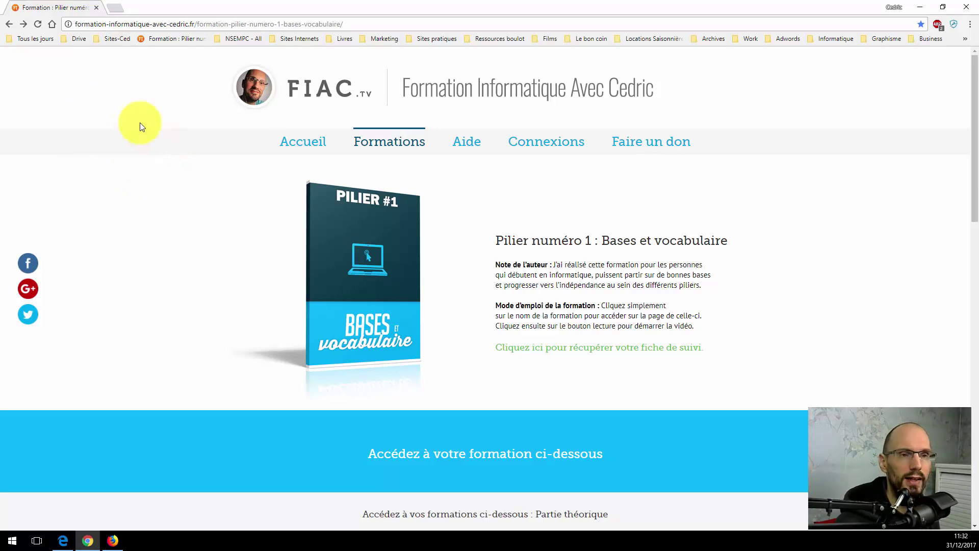
- Open one new tab, alternate between it and the formation page several times, and close it again
click(115, 6)
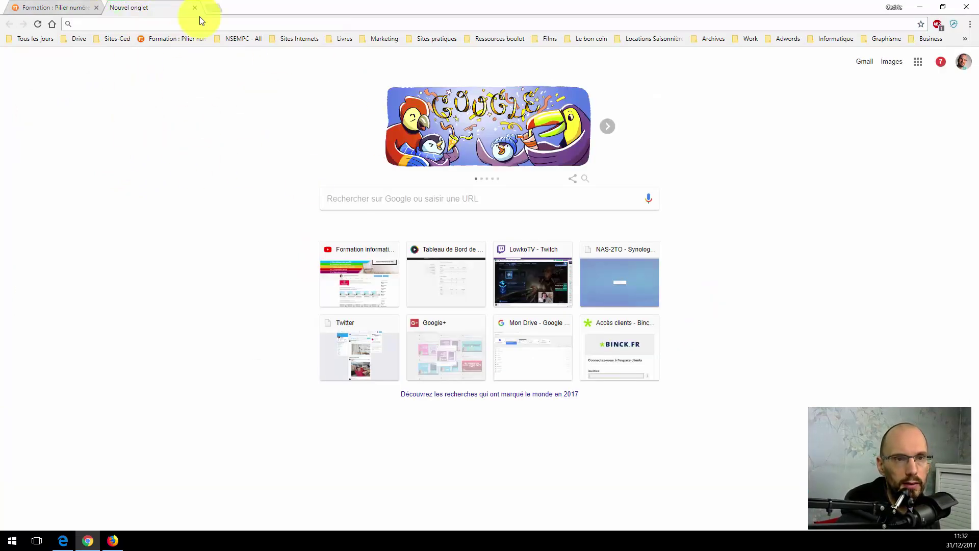
click(85, 6)
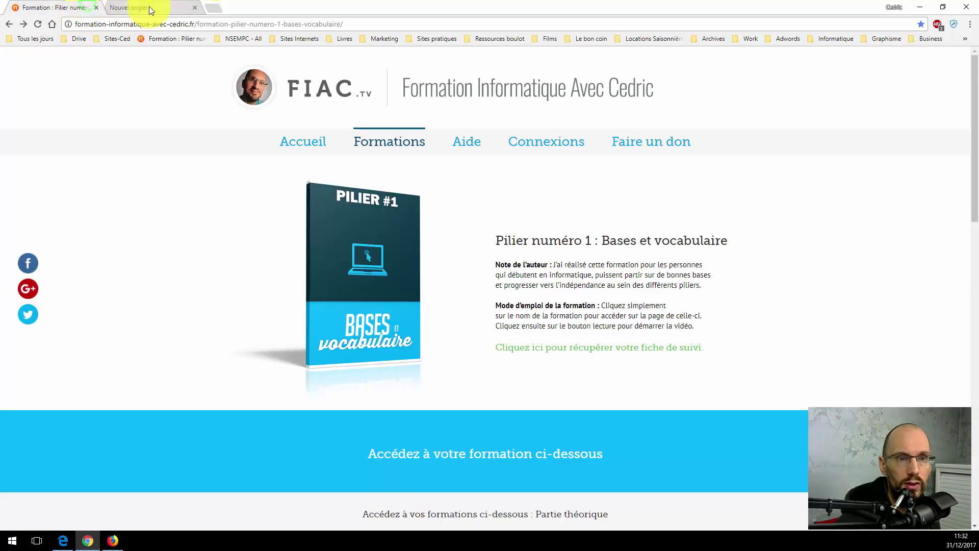
click(147, 7)
click(62, 10)
click(131, 8)
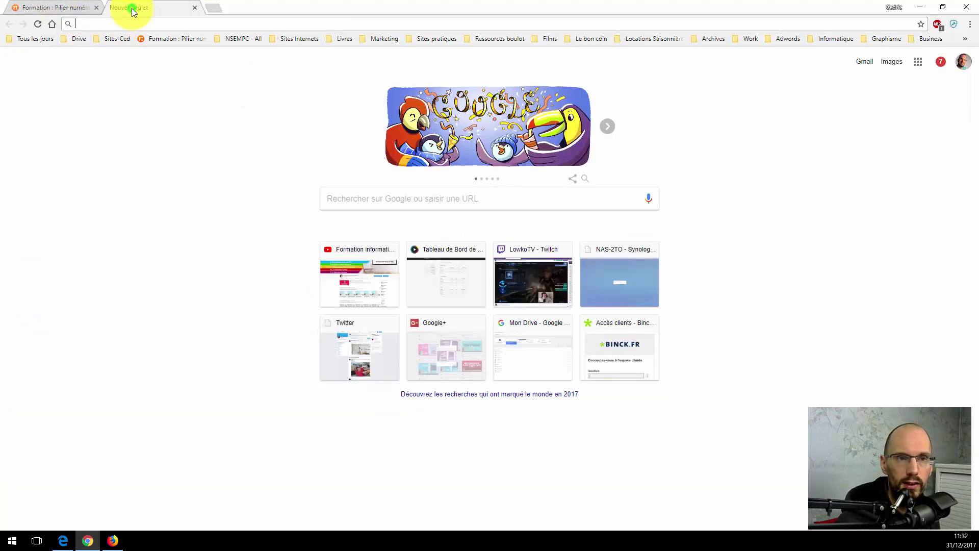
click(194, 9)
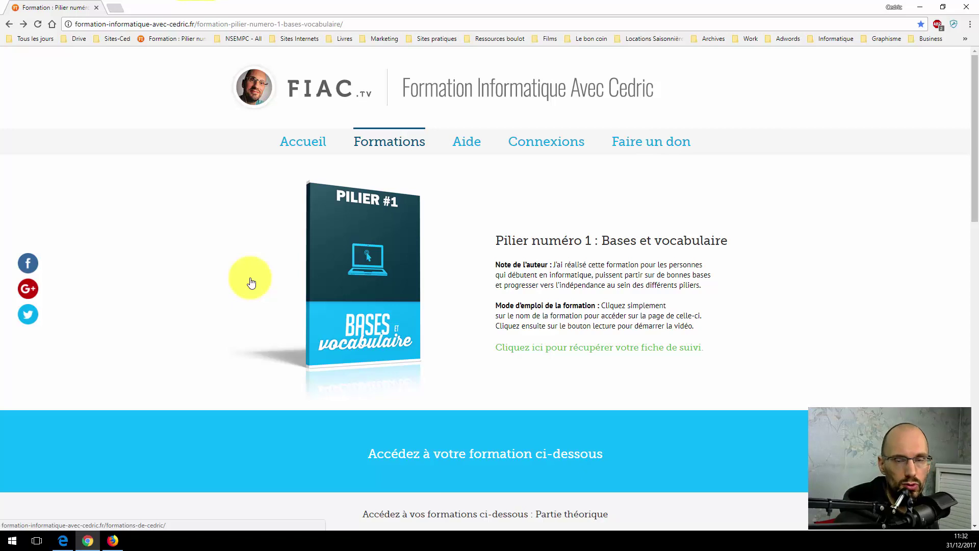
- Open a new tab and load the browser's Google home page in it
mouse_move(390, 139)
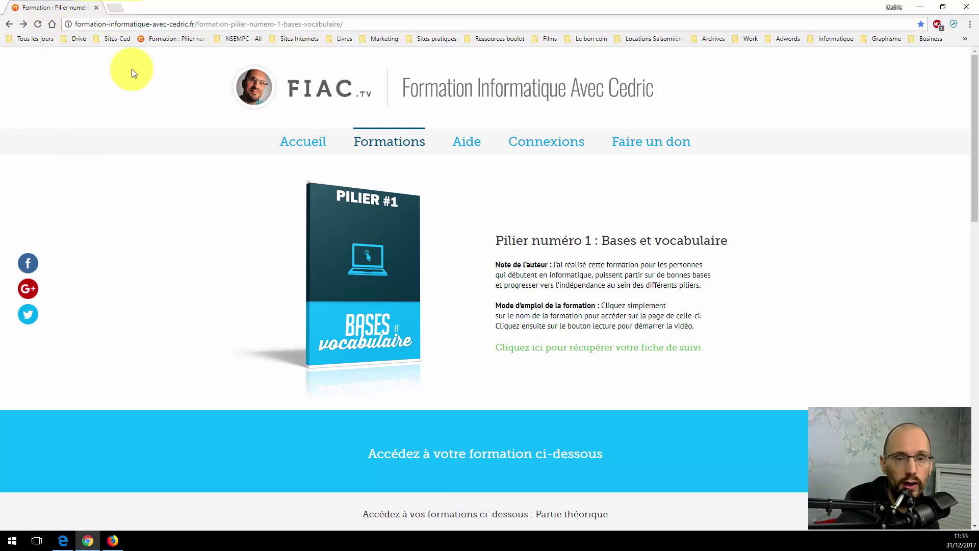
click(114, 8)
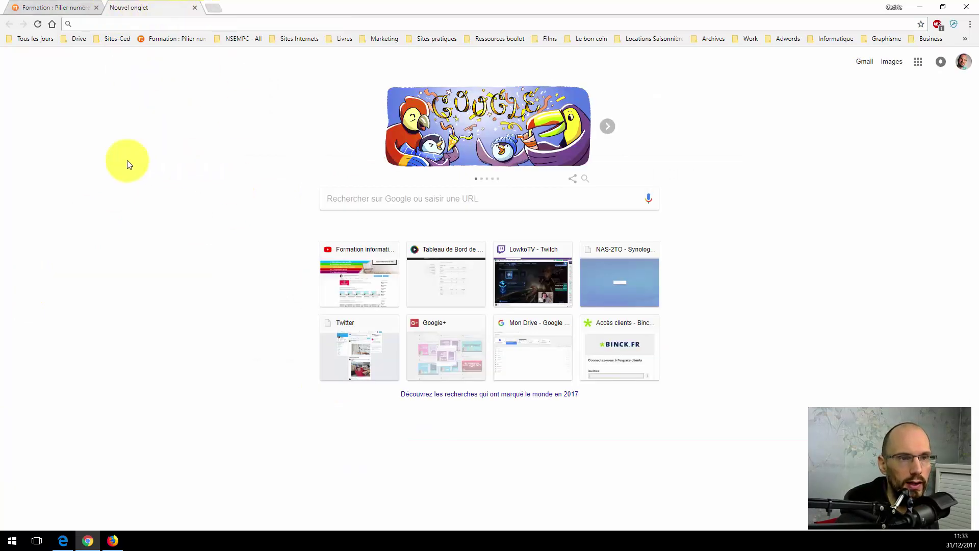
click(52, 25)
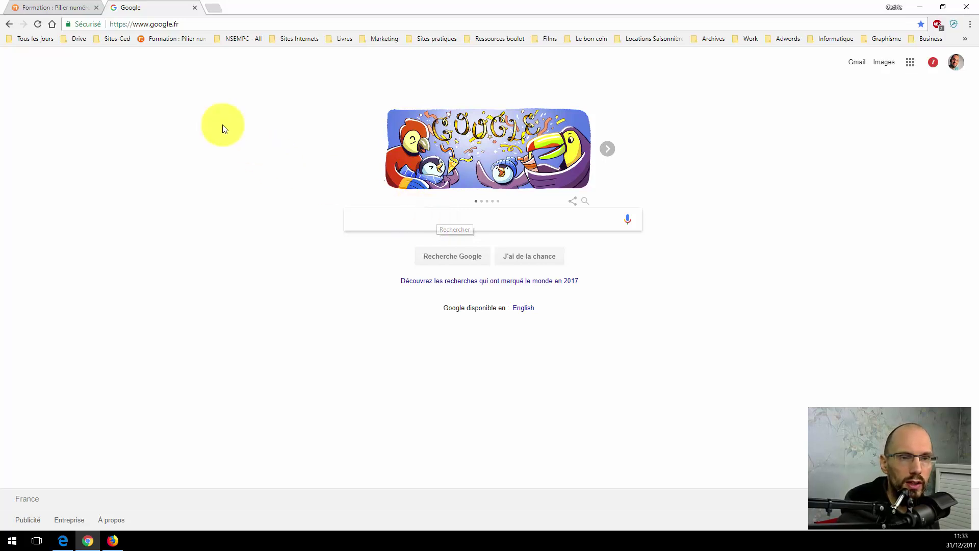
click(288, 281)
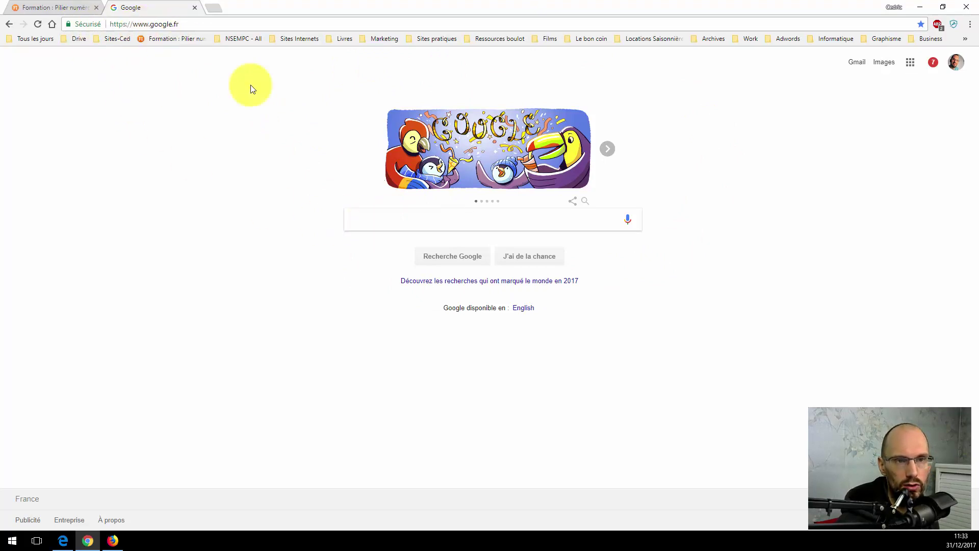
- Search Google for "tf1" and open the MYTF1 site from the first result
click(375, 214)
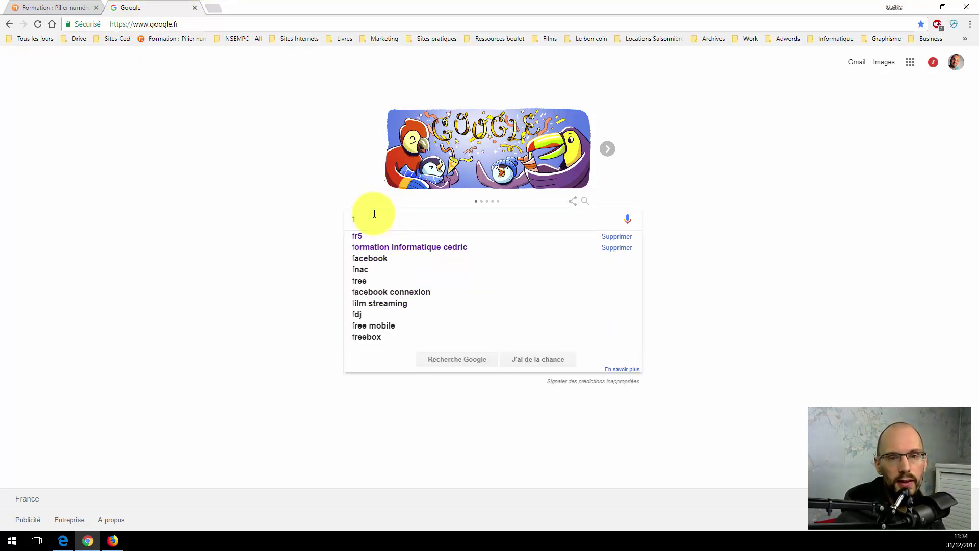
text(t1)
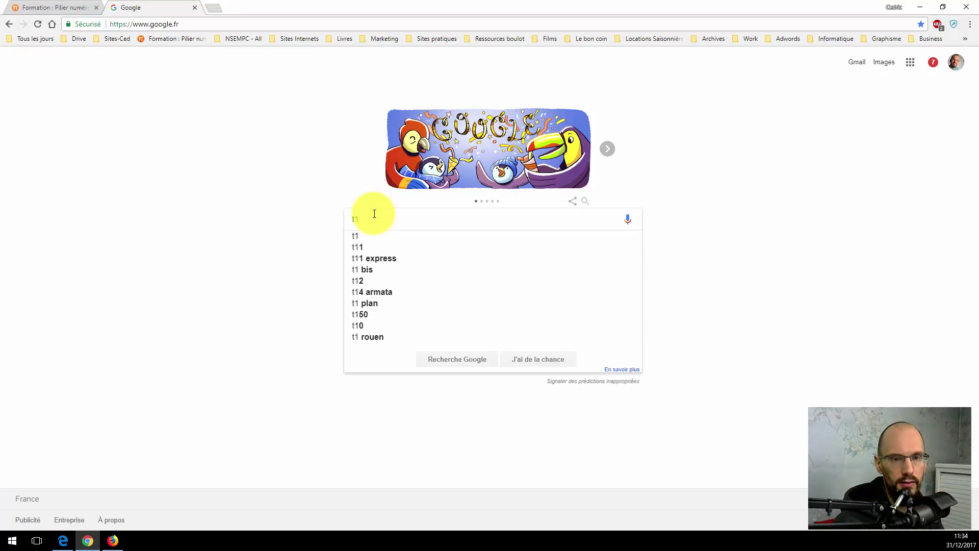
key(BackSpace)
text(f1)
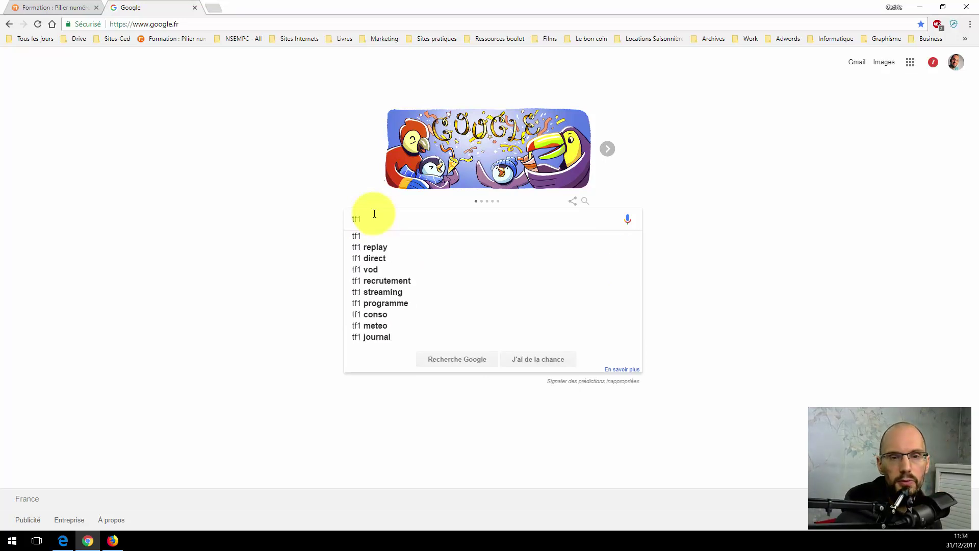
key(Return)
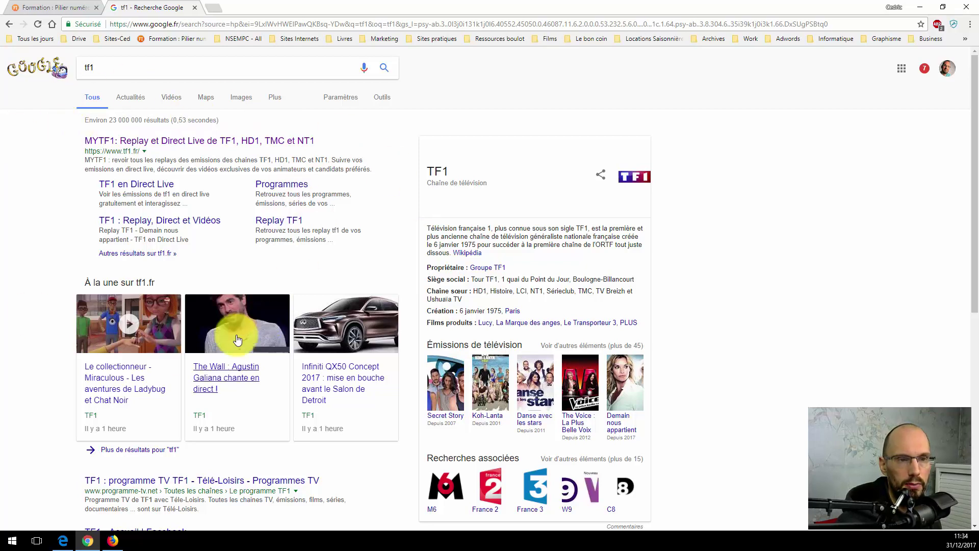
click(112, 146)
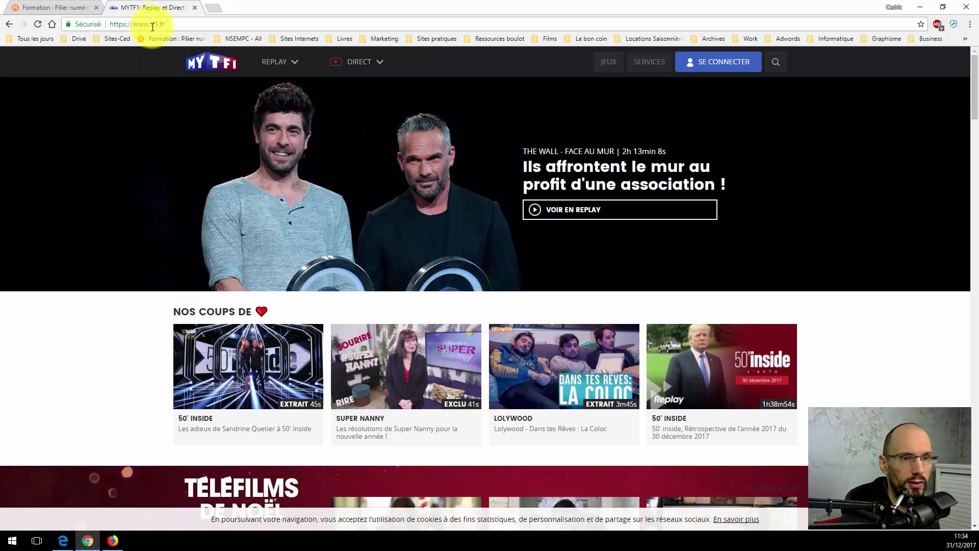
- Search for "france 2" from the Google home page, open the France 2 site from the first result, and return to the home page
click(51, 24)
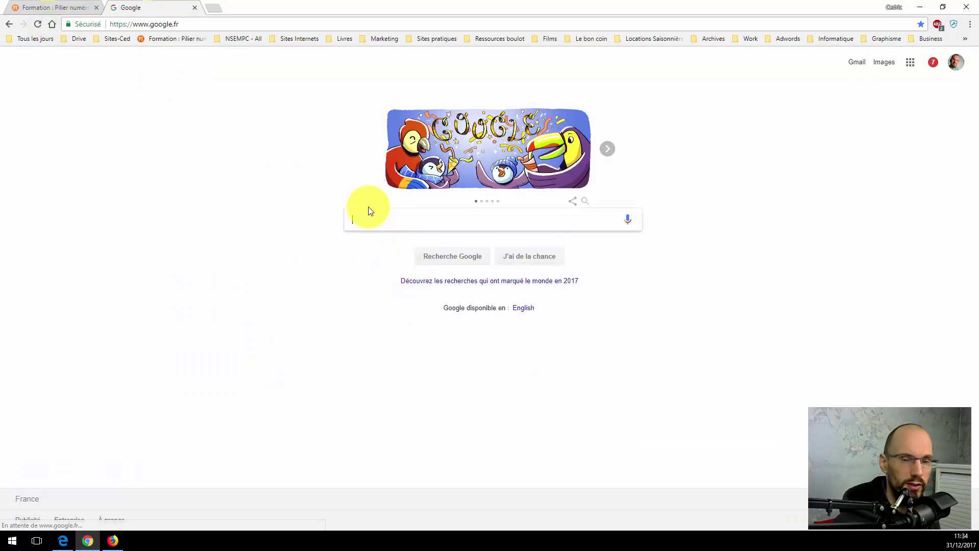
click(357, 216)
text(france)
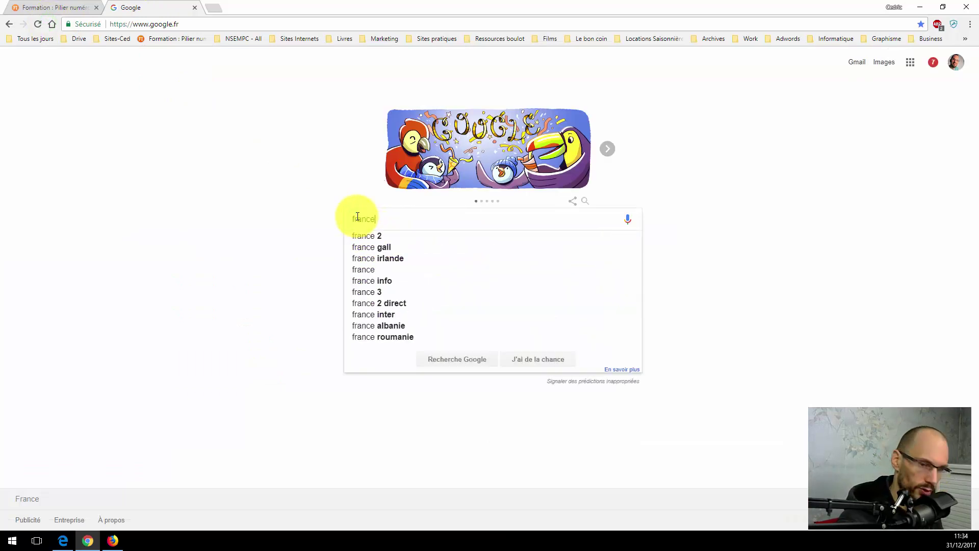
text( 2)
key(Return)
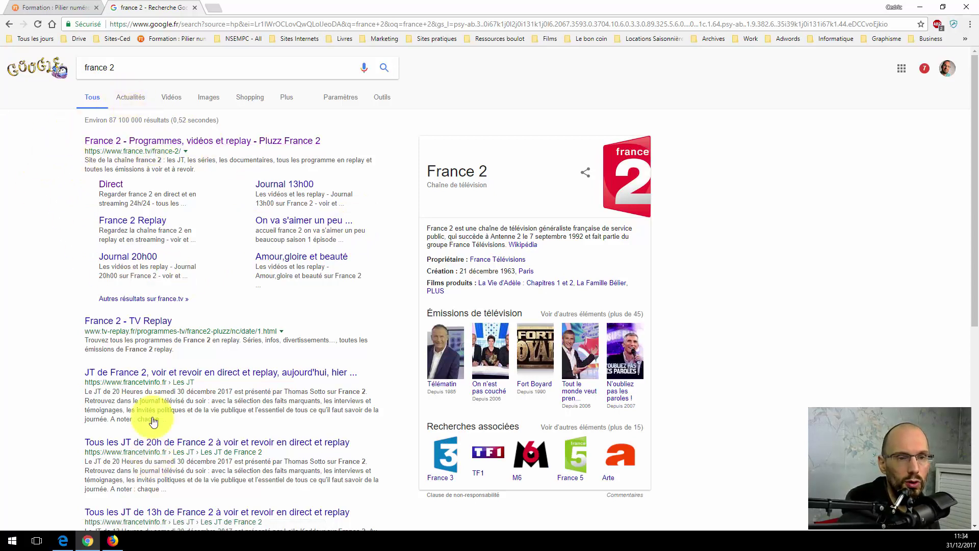
click(128, 142)
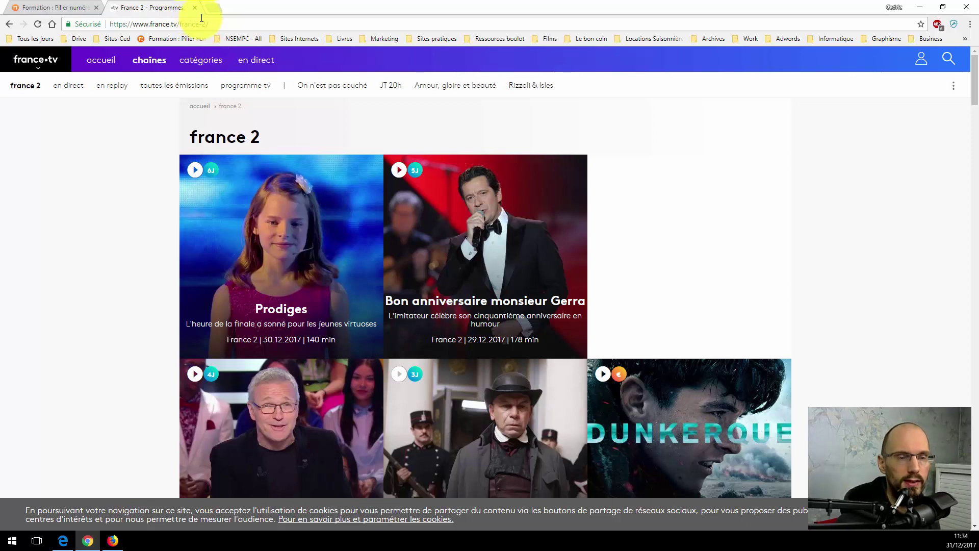
click(53, 24)
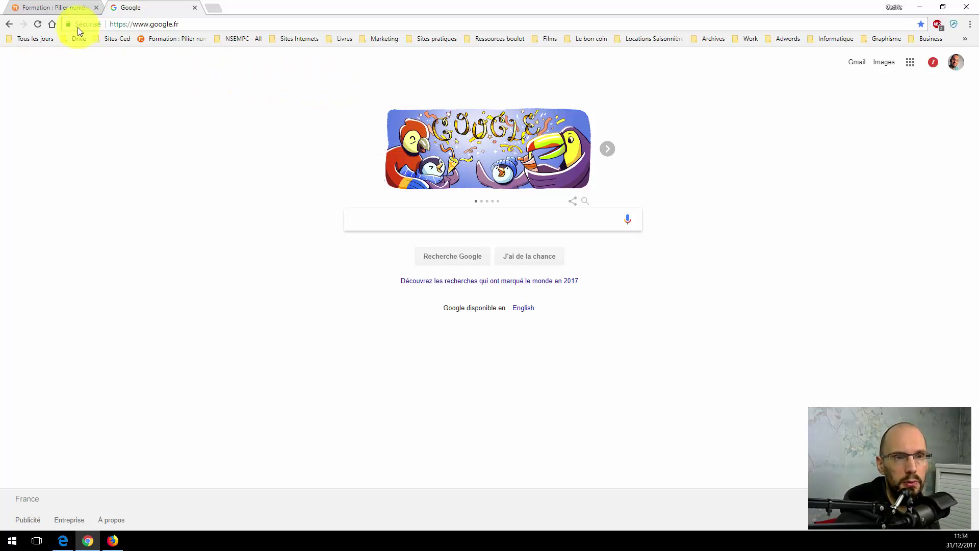
- Close the Google tab and search for "france 2" directly from the address bar of a new tab
click(207, 25)
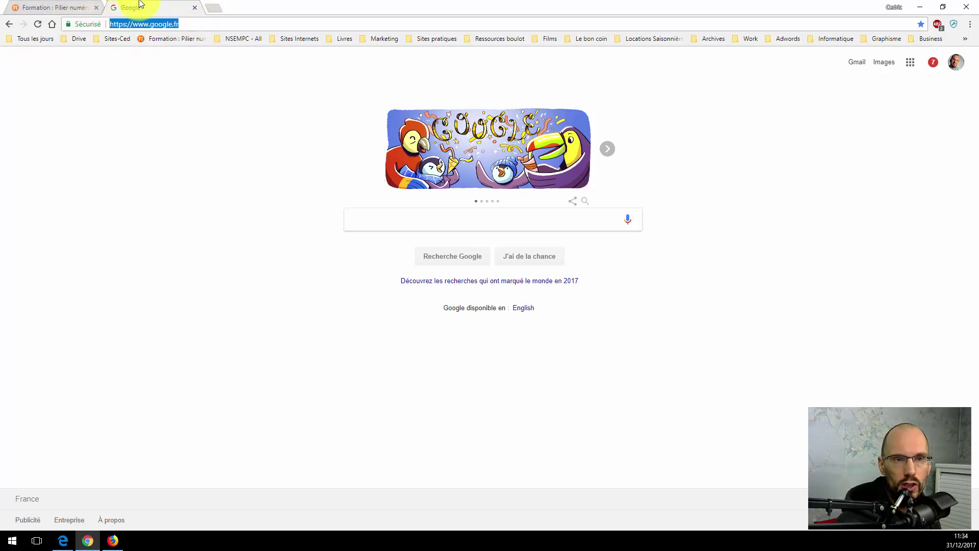
click(196, 9)
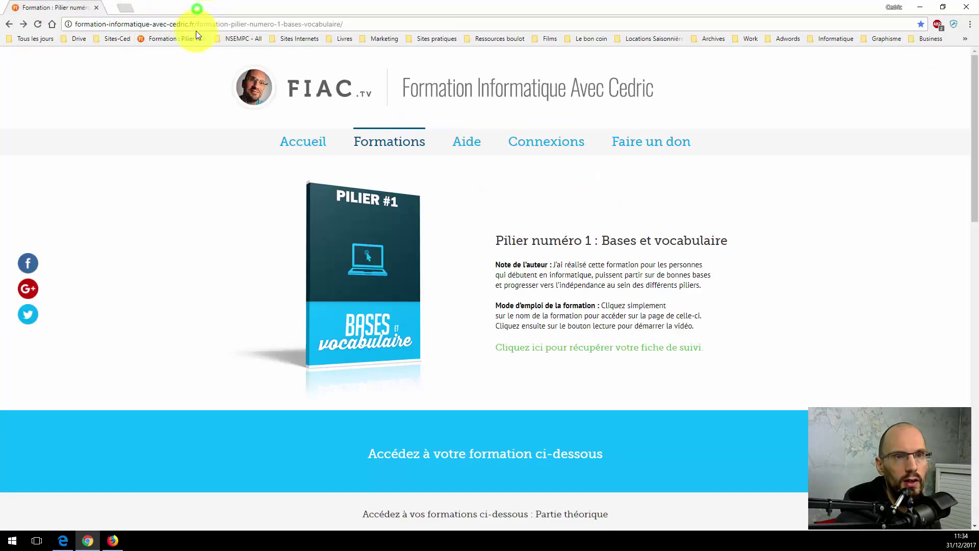
click(118, 8)
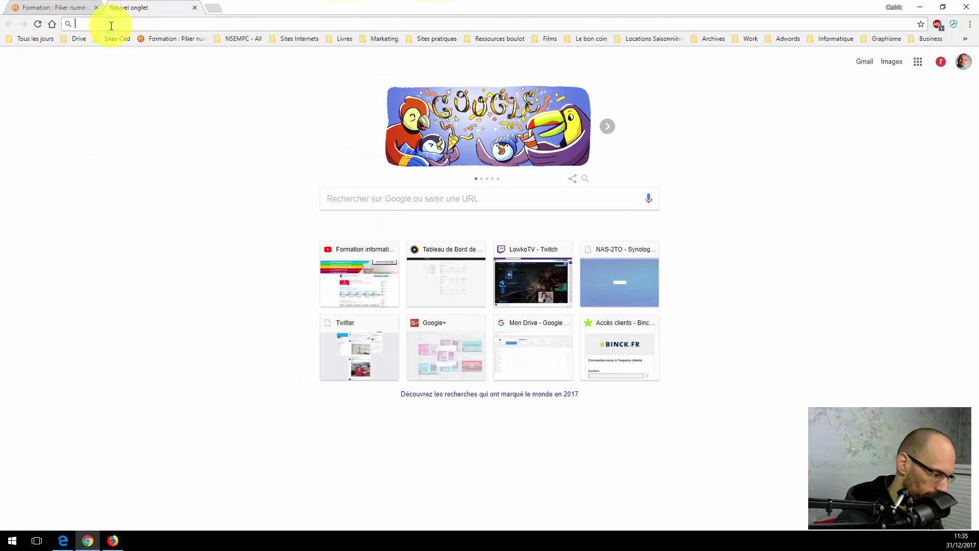
text(france 2)
key(Return)
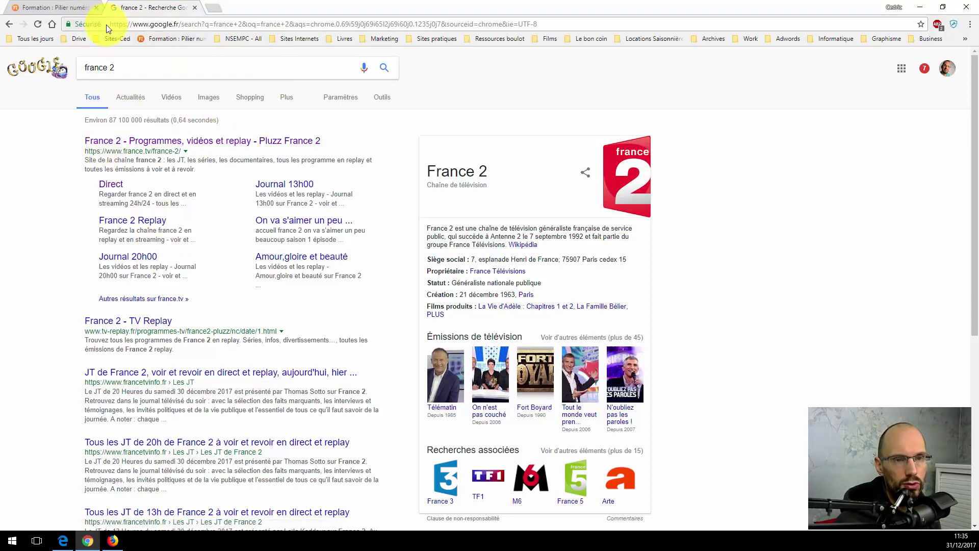
- Search for "comment faire une purée" directly from the address bar and close the results tab
click(135, 26)
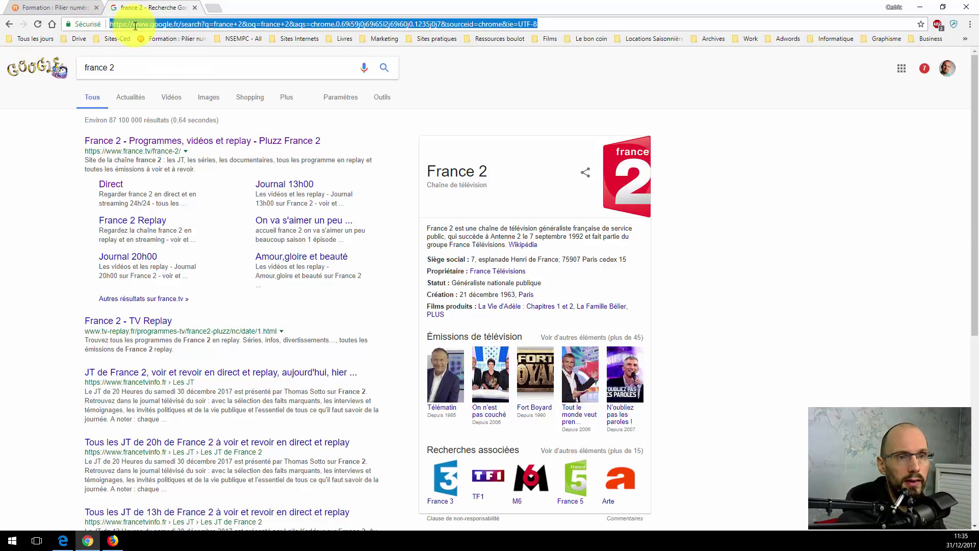
text(comment faire une)
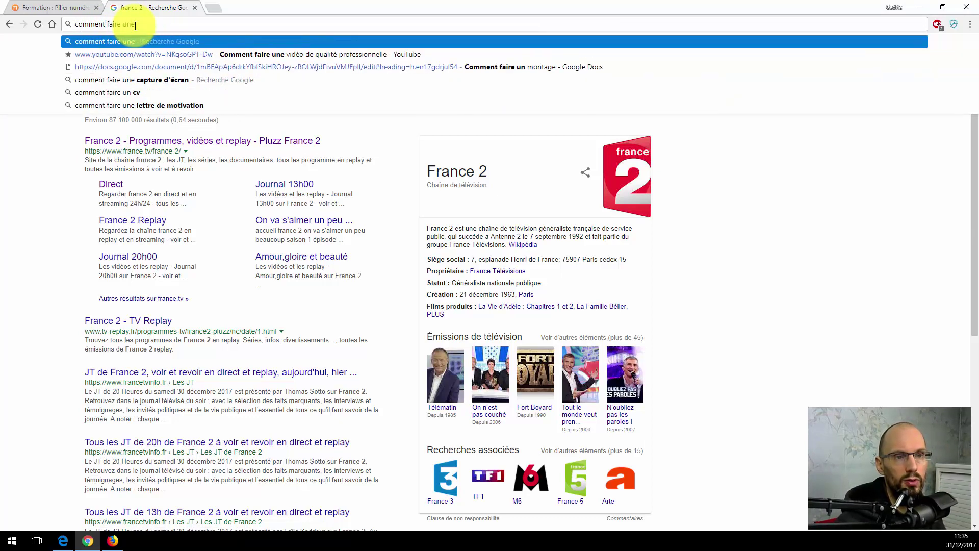
text( purée)
key(Return)
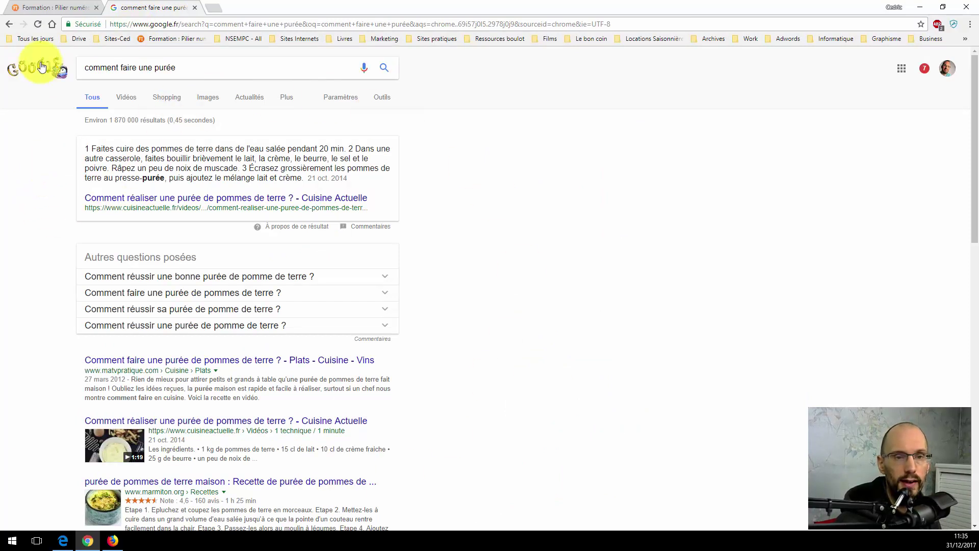
click(143, 22)
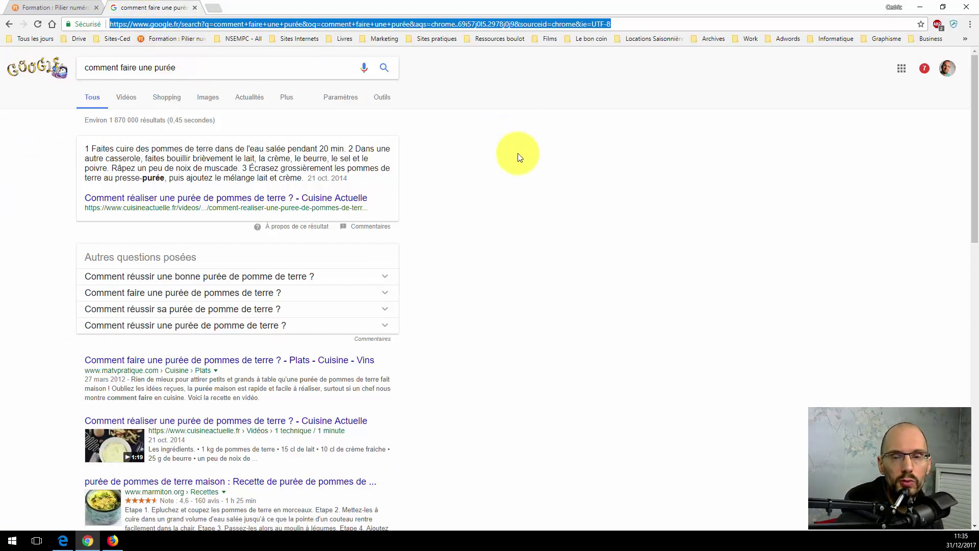
click(477, 193)
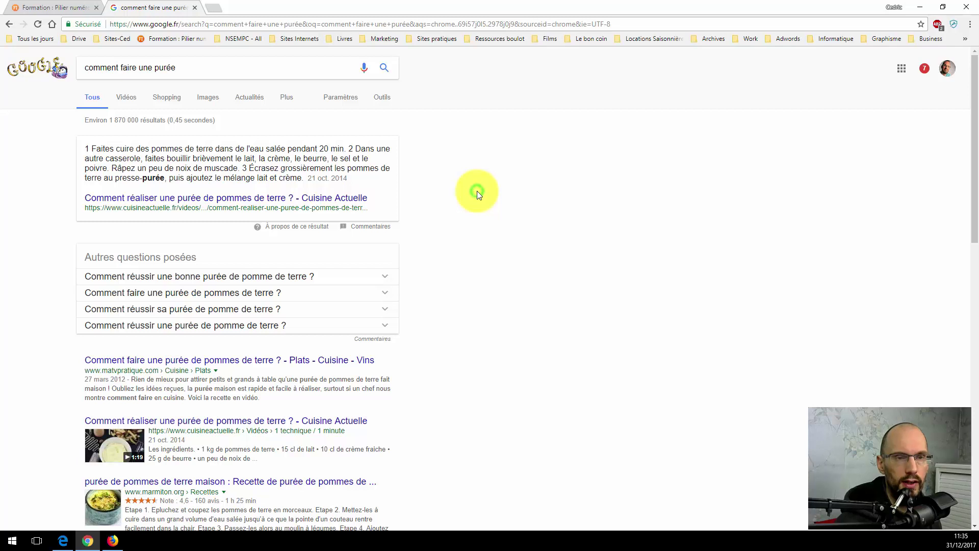
click(196, 7)
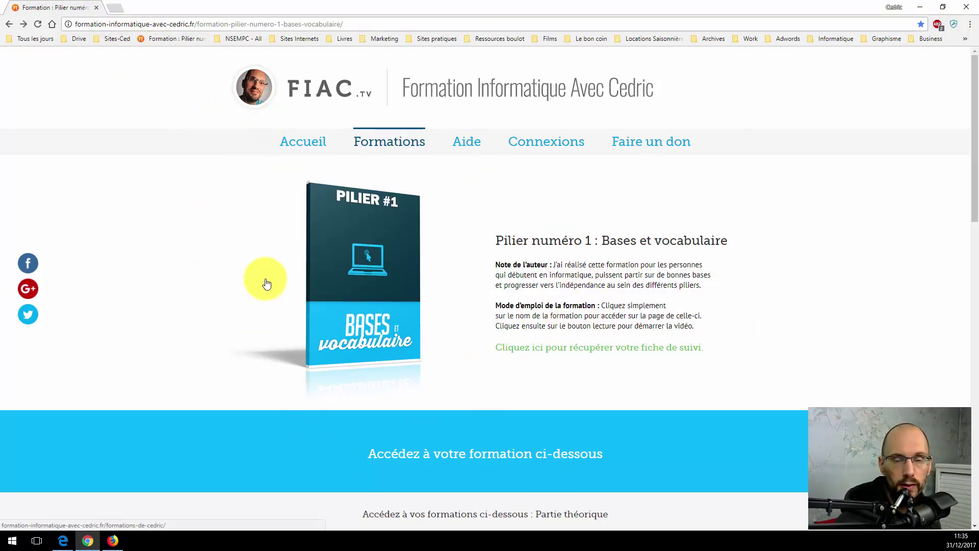
- Reload the formation page and look over its list of lessons
click(38, 24)
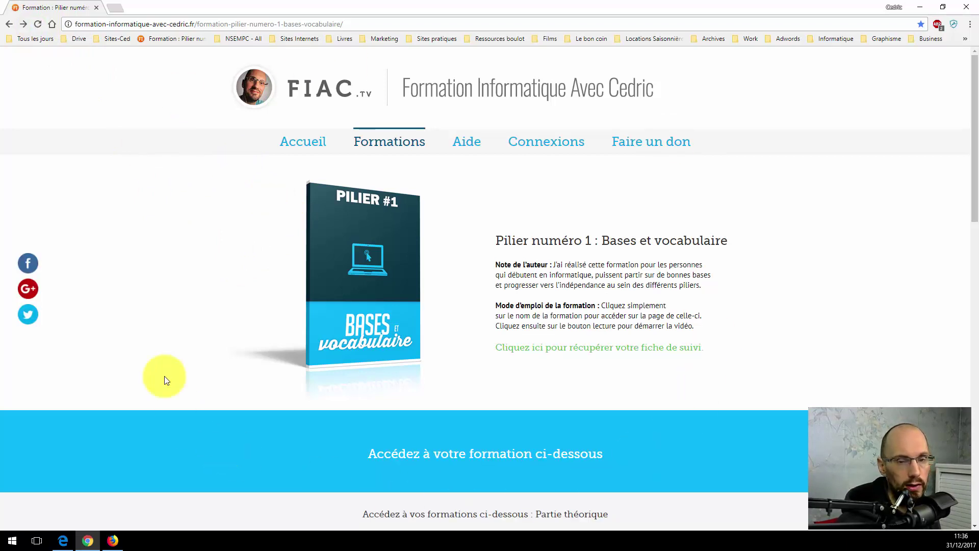
scroll(195, 293, down, 7)
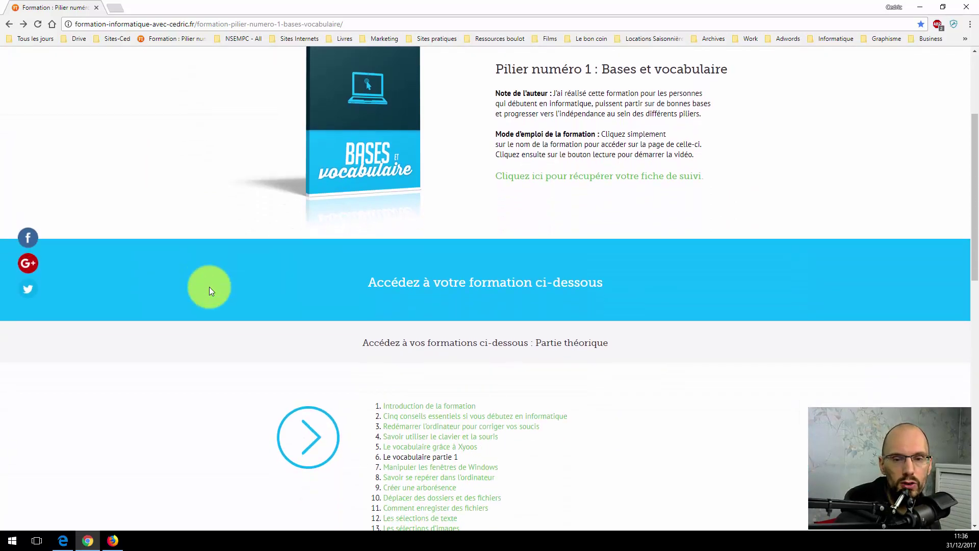
scroll(204, 285, up, 7)
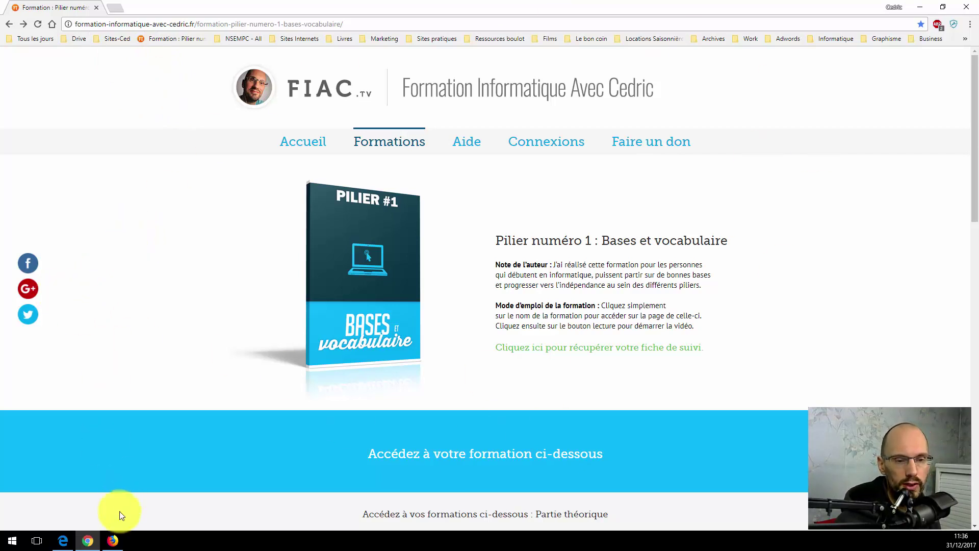
mouse_move(63, 544)
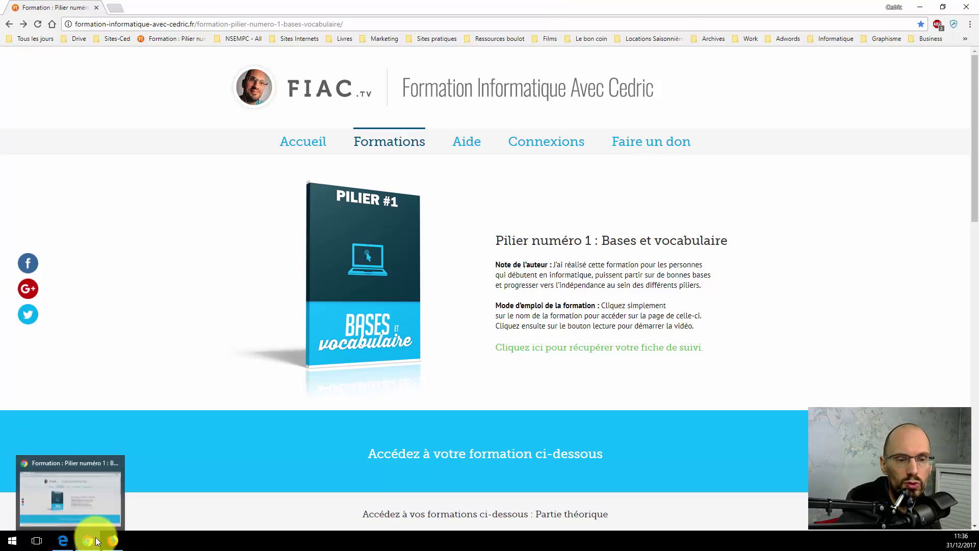
mouse_move(113, 545)
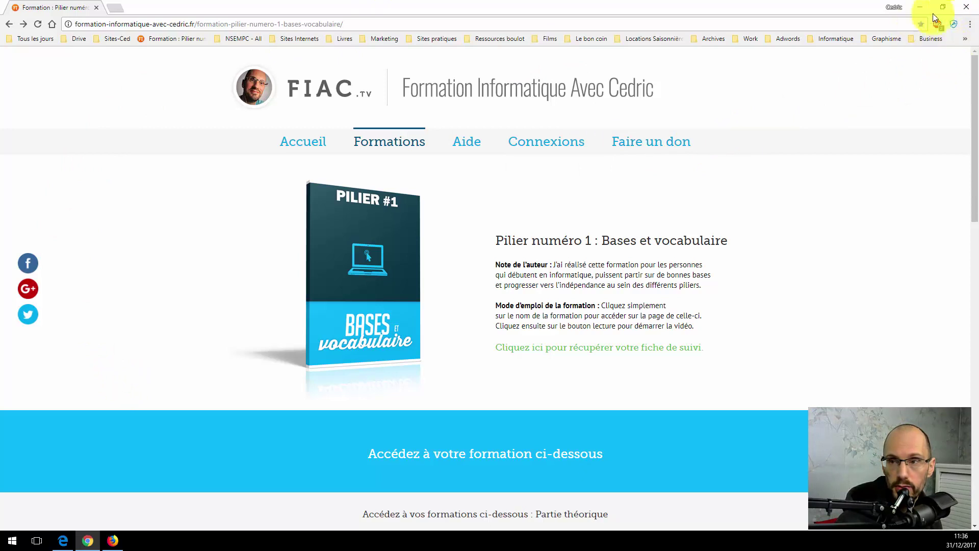
- Open the browser settings, try the home page in a new tab, and return to the settings tab
click(970, 26)
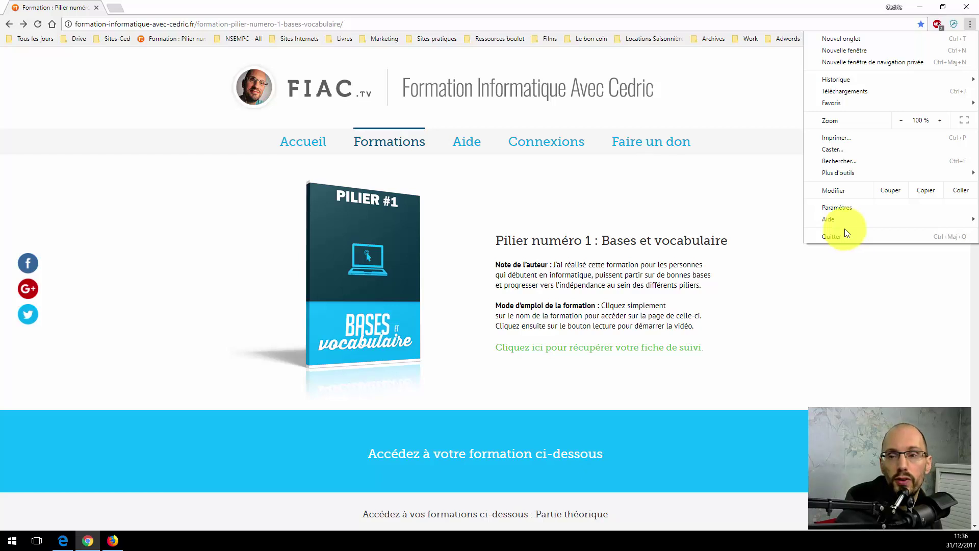
click(845, 209)
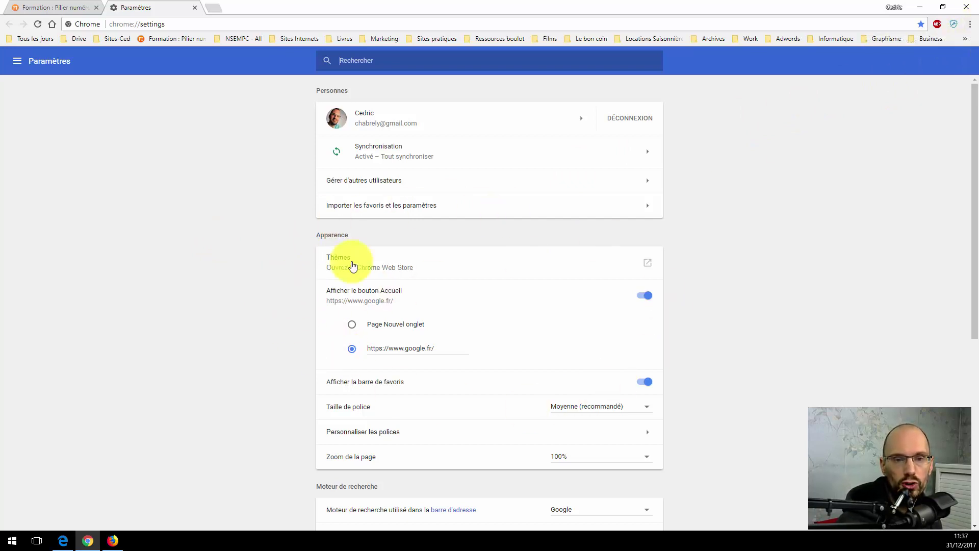
click(212, 9)
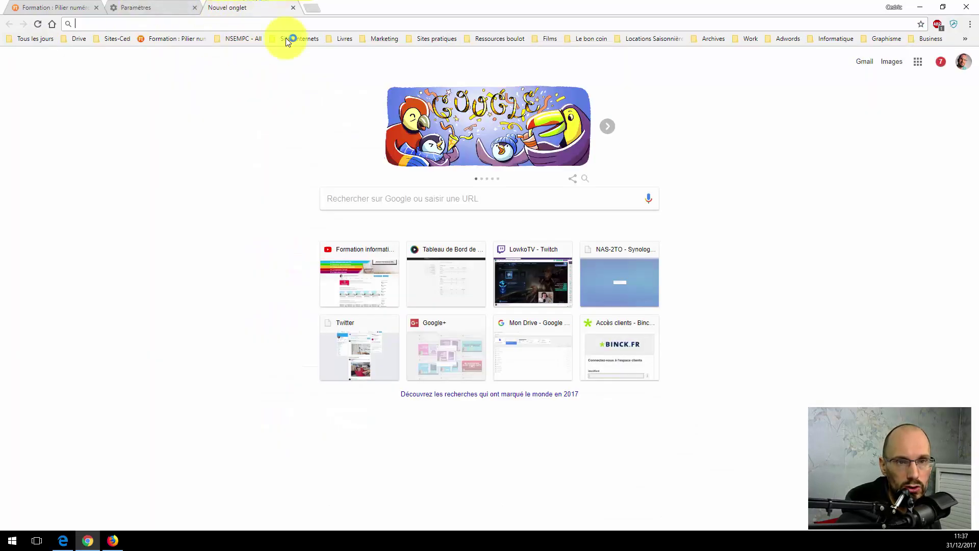
click(51, 23)
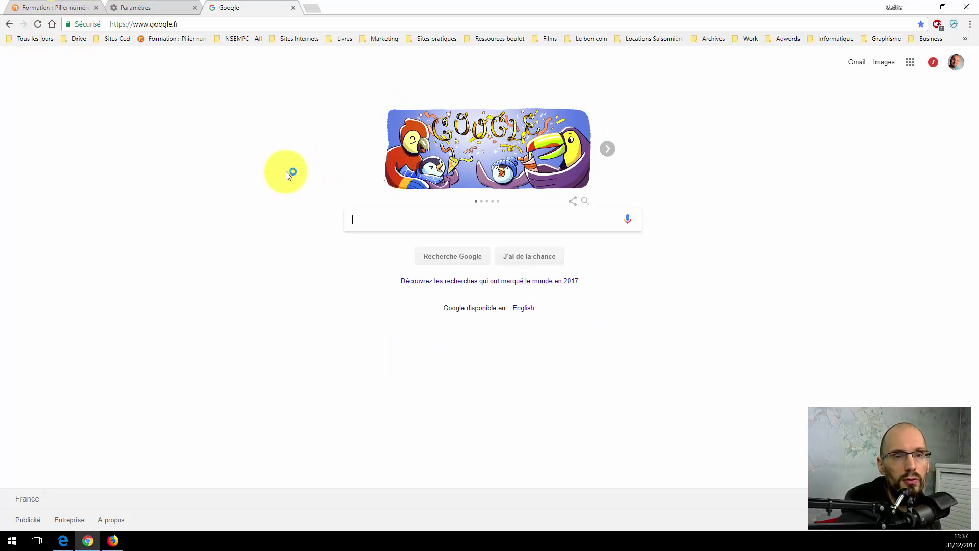
click(168, 7)
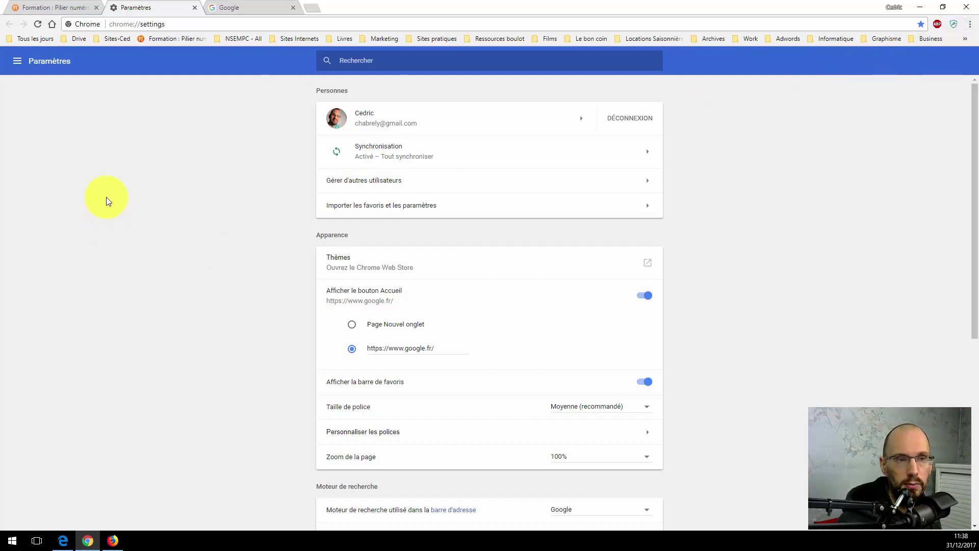
- Open the favorites manager to view the saved favorites, and close its tab
click(970, 25)
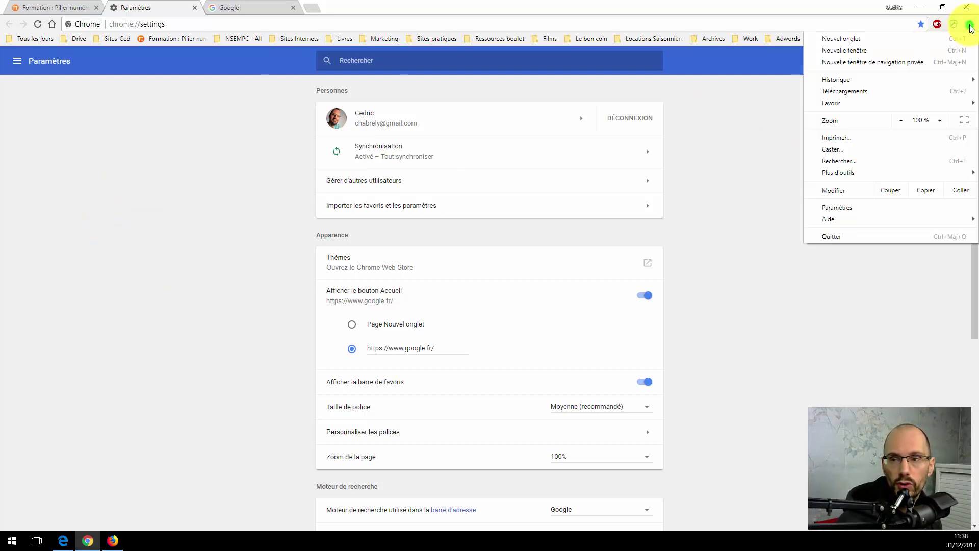
mouse_move(840, 102)
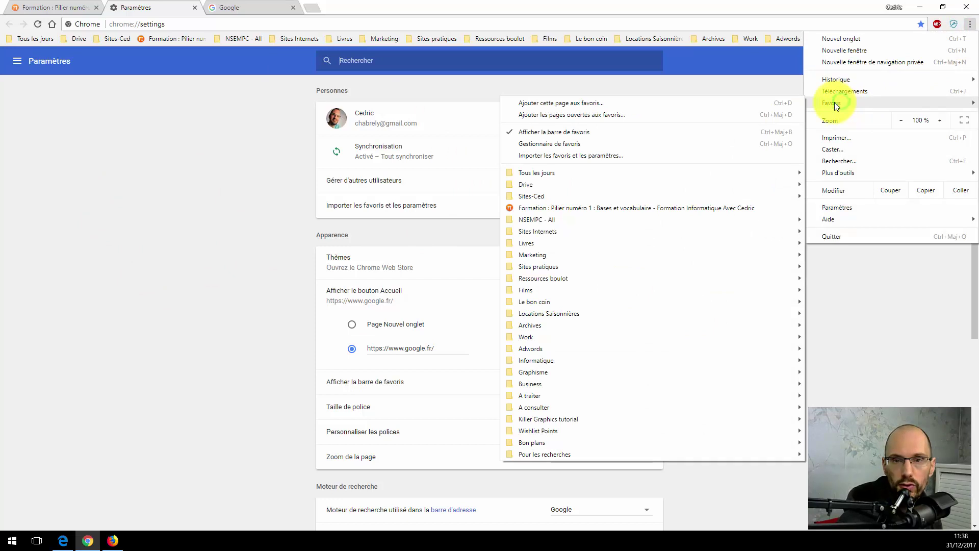
click(538, 147)
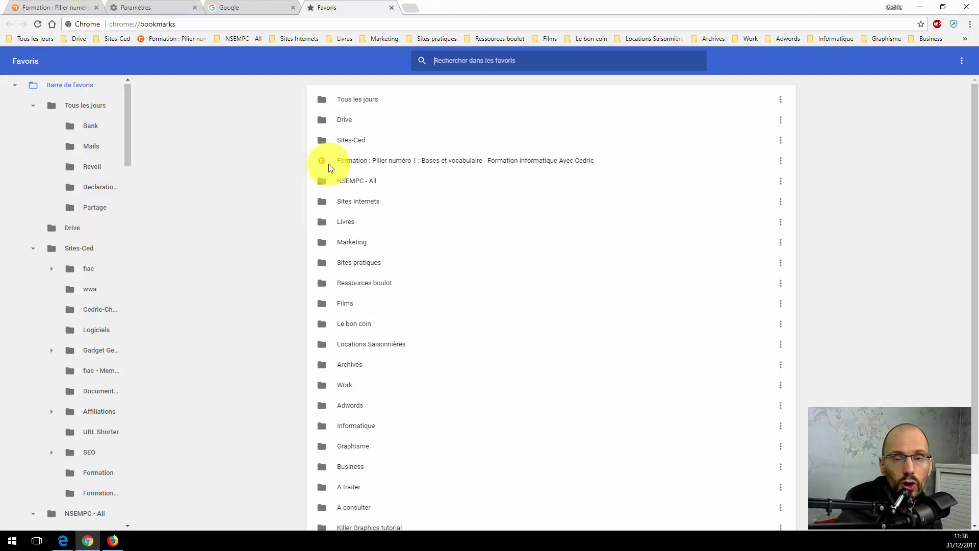
click(392, 7)
- Close the Google home page tab and the settings tab
click(258, 6)
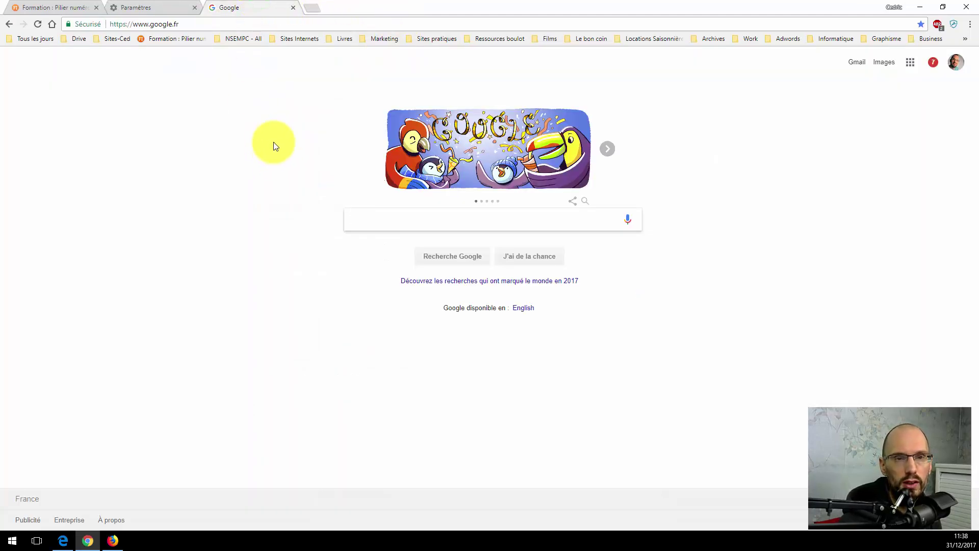
click(293, 7)
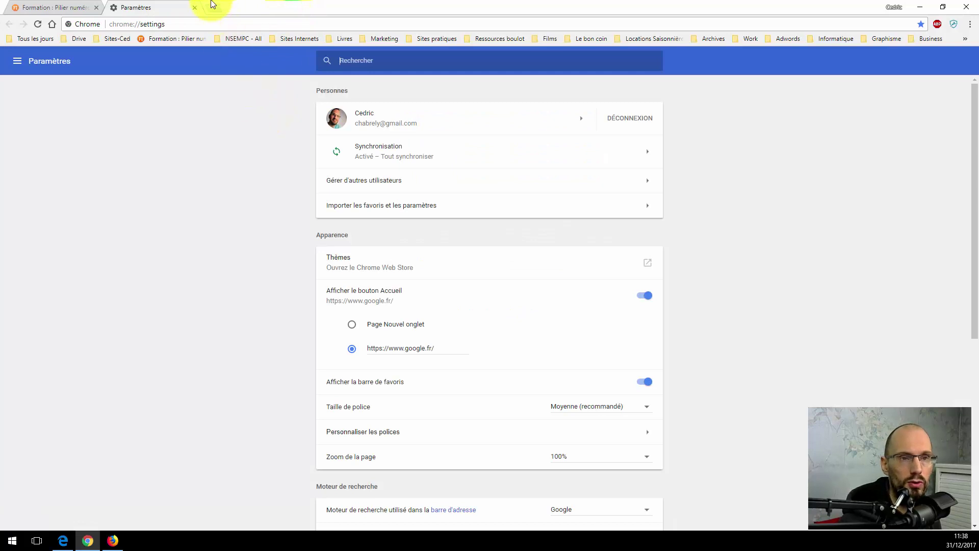
click(194, 7)
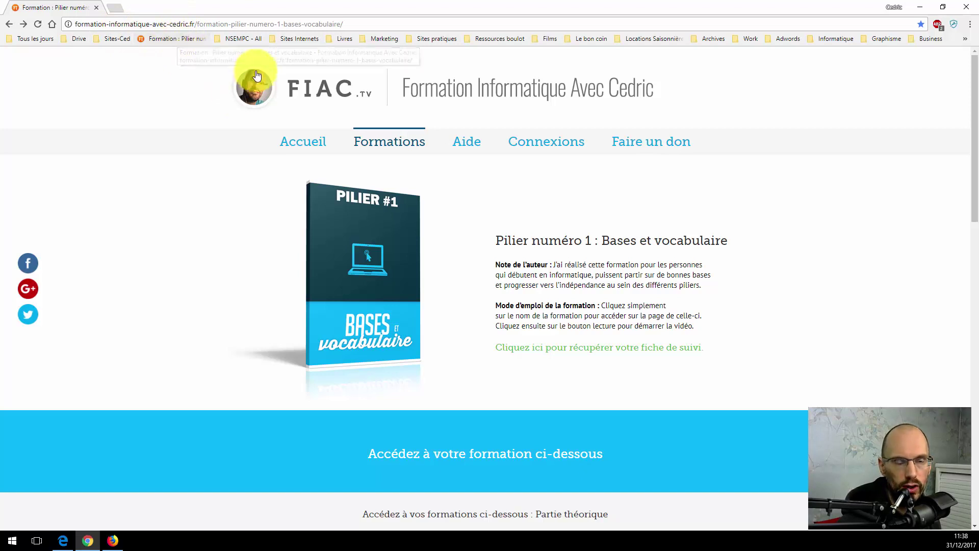
- Look into the Sites-Ced favorites folder and delete the "Formation : Pilier numéro 1" favorite from the favorites bar
click(117, 39)
mouse_move(116, 54)
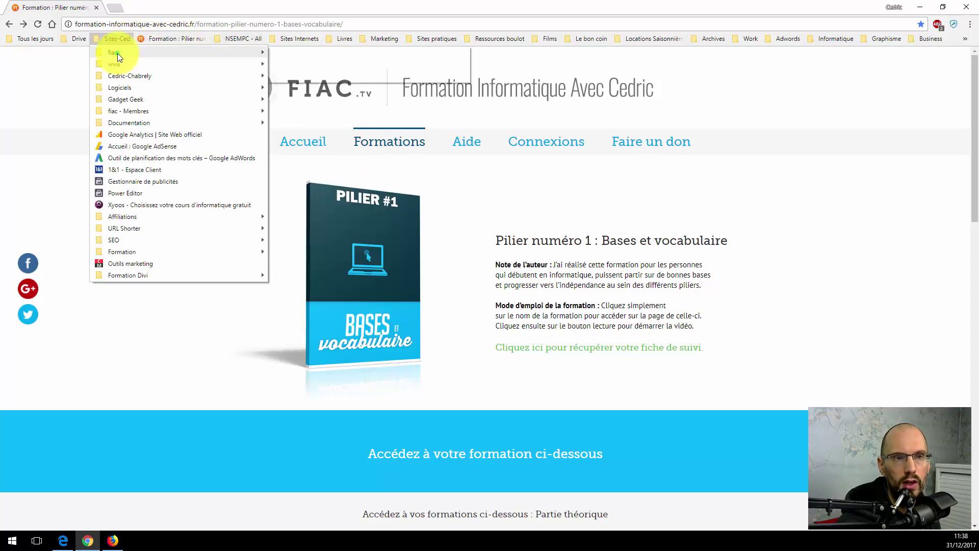
click(42, 81)
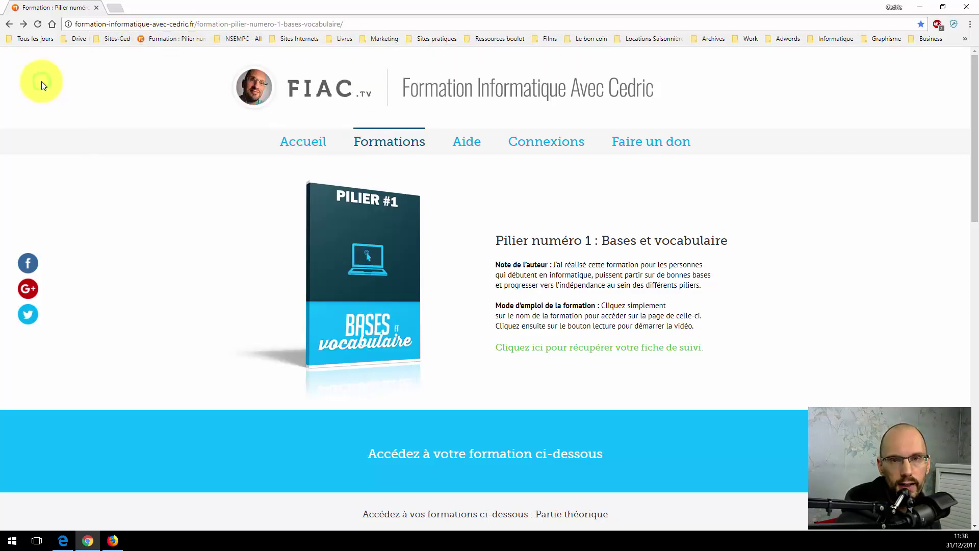
right_click(174, 39)
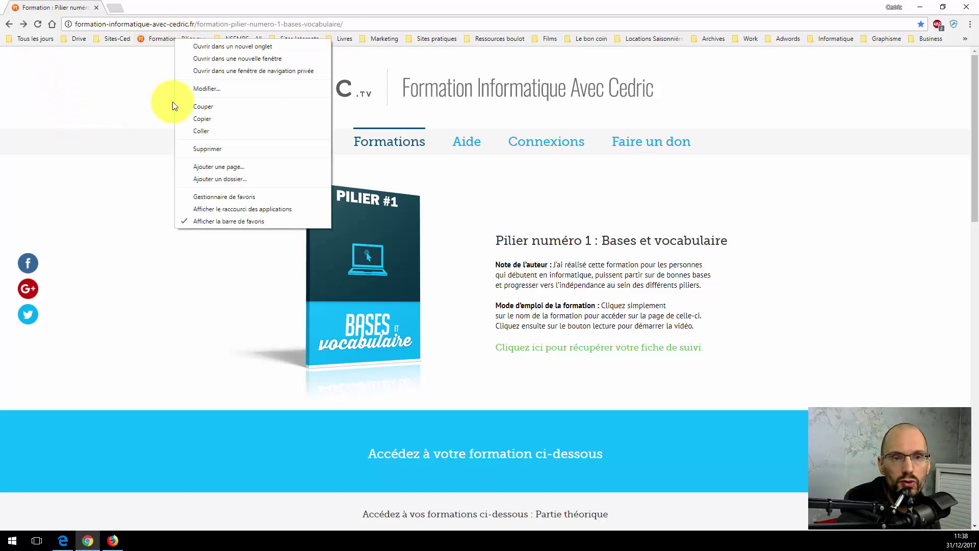
click(203, 149)
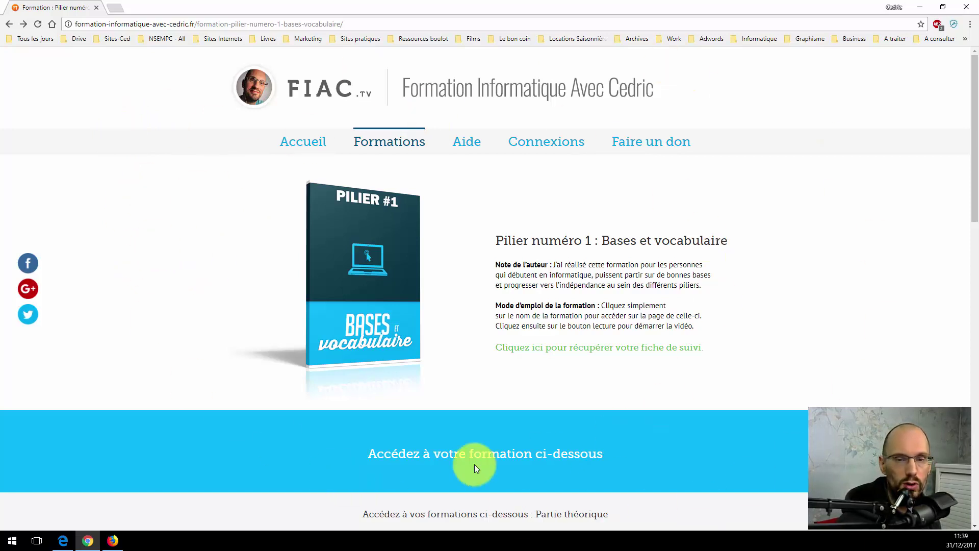
- View the formation page's context options, dismiss them, and open and close a blank new tab
right_click(160, 221)
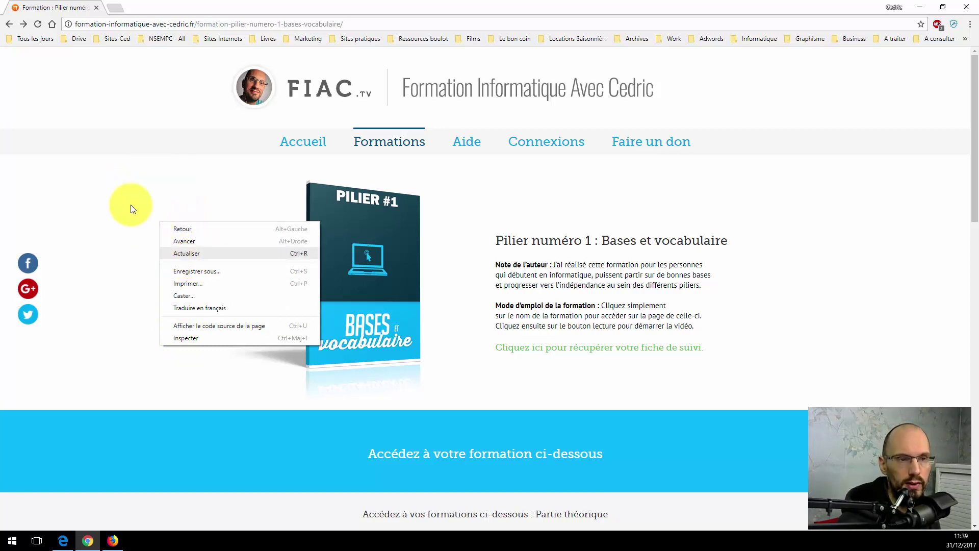
click(55, 64)
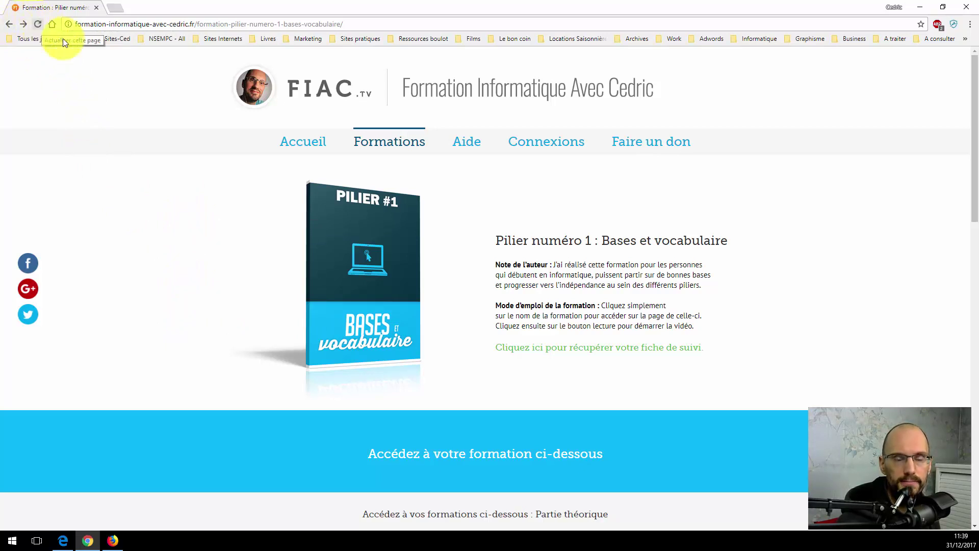
click(236, 239)
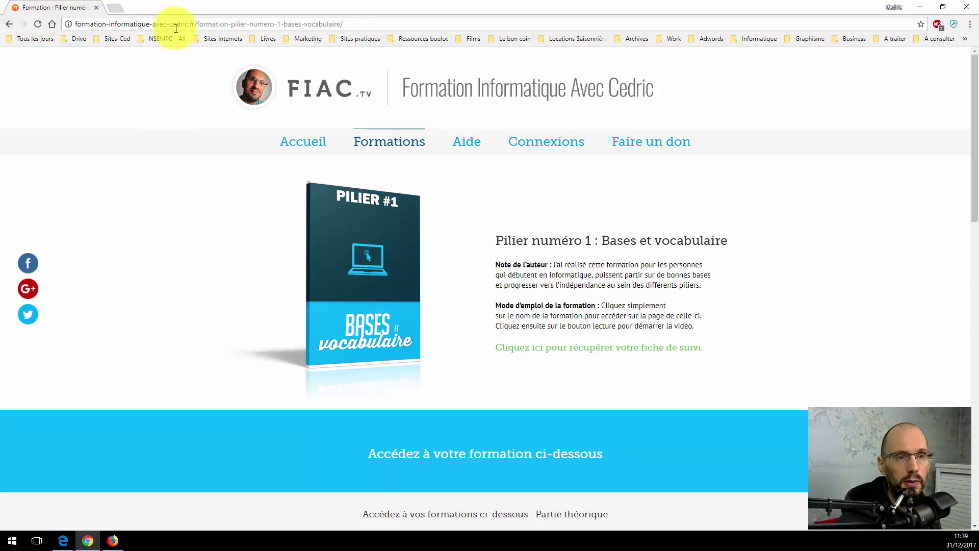
click(115, 9)
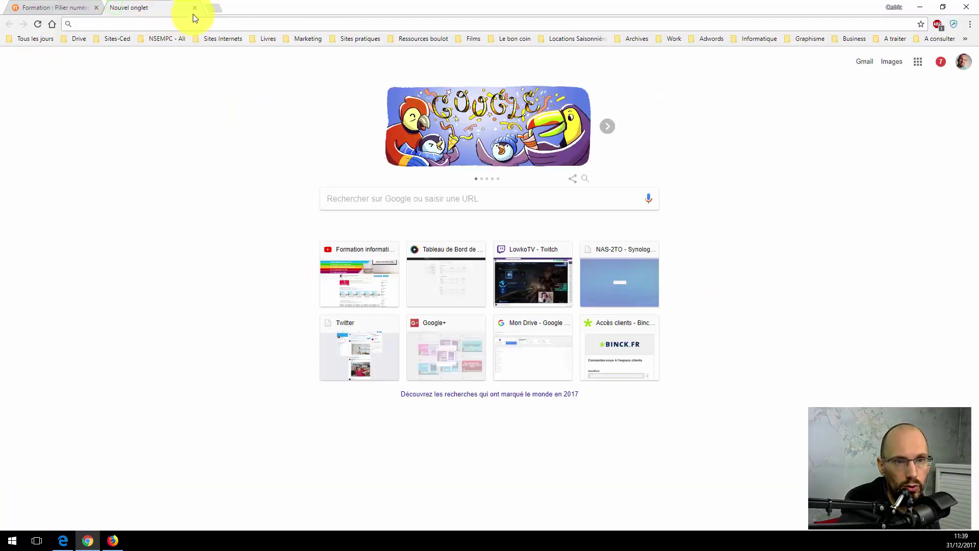
click(194, 9)
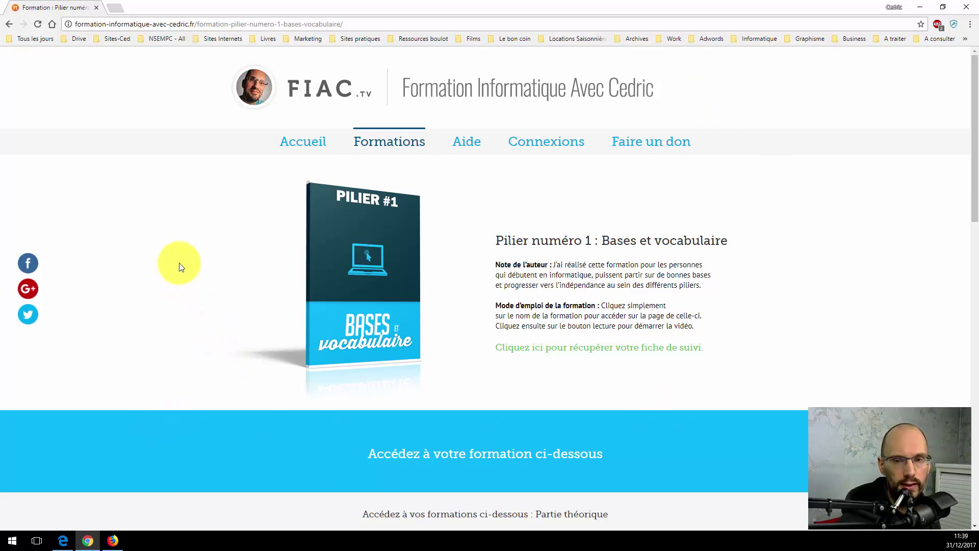
- Open the lesson video "Cinq conseils essentiels si vous débutez en informatique" from the formation's lesson list, pause it, and close its tab
scroll(178, 260, down, 5)
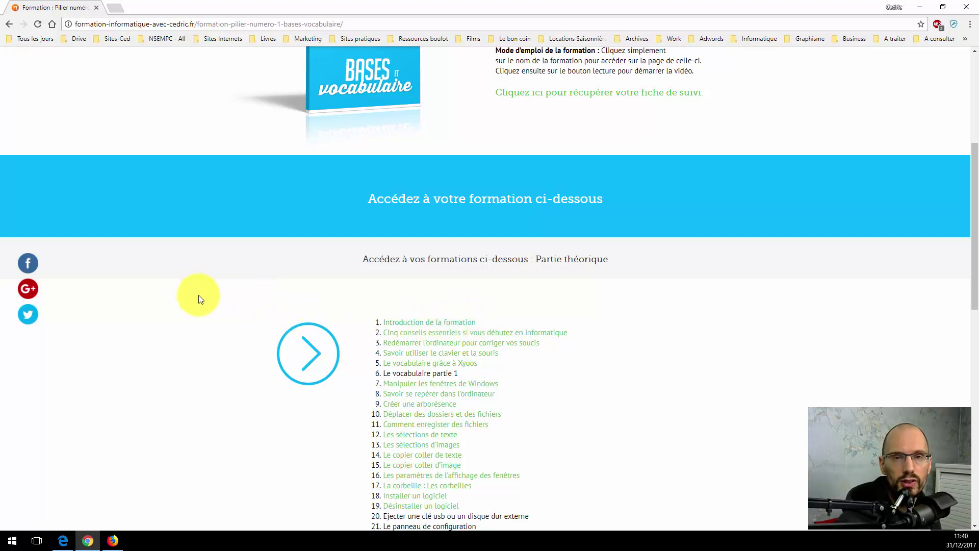
scroll(199, 306, up, 5)
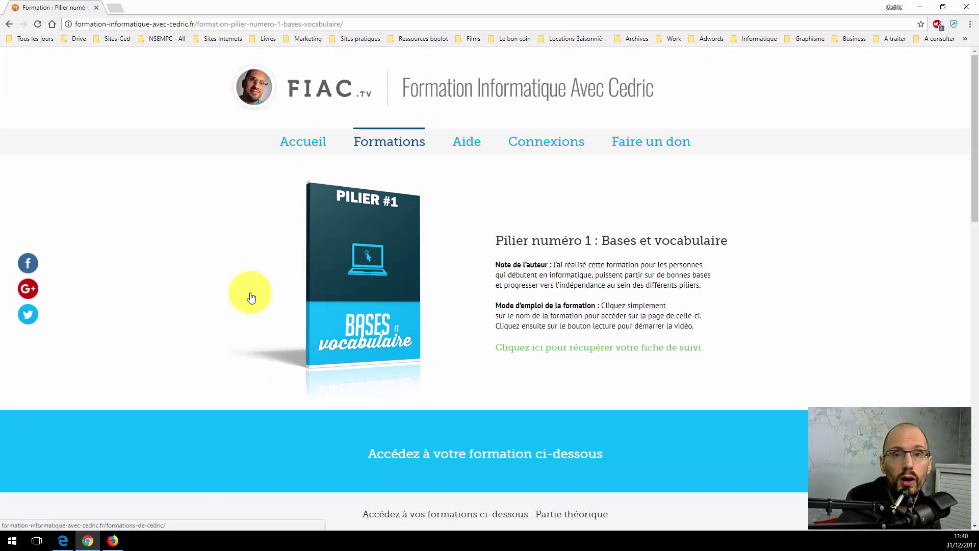
scroll(219, 265, down, 6)
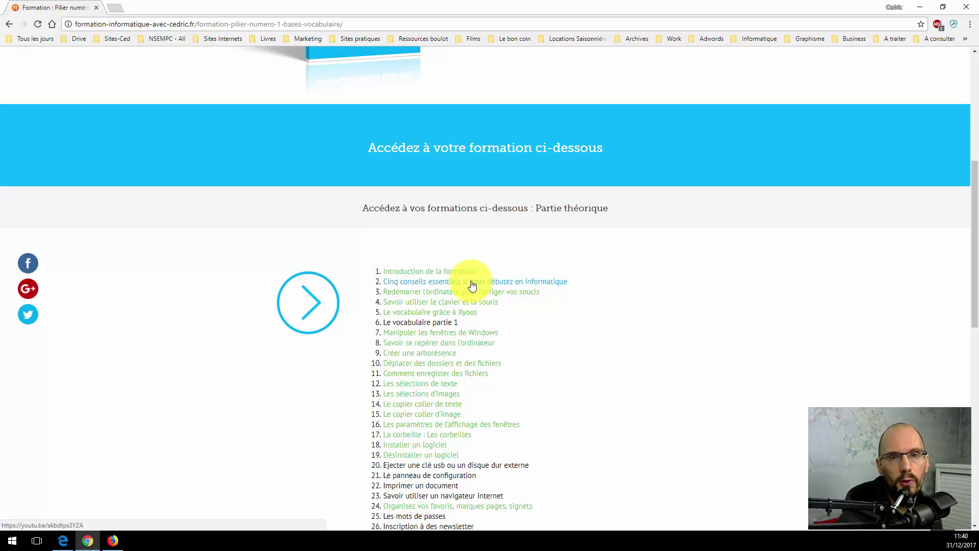
scroll(270, 324, down, 2)
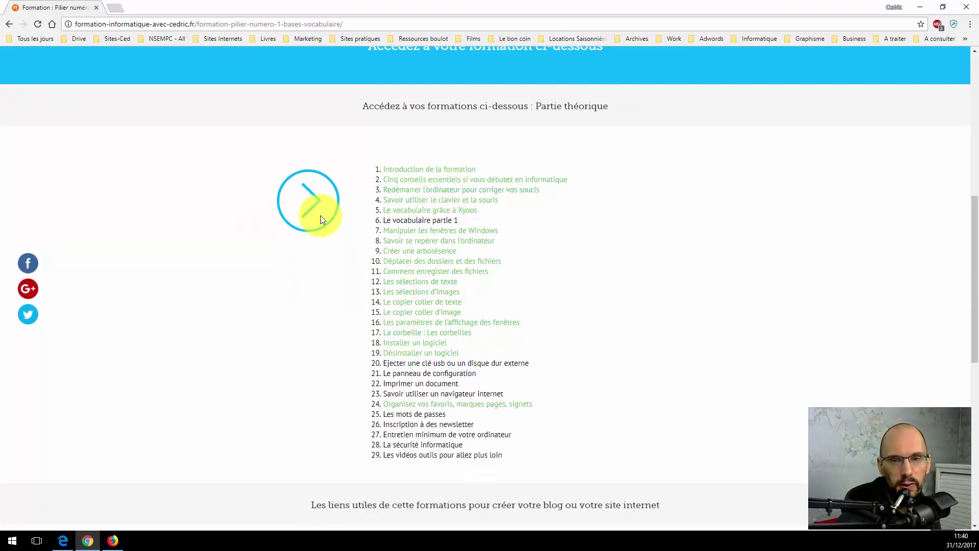
click(432, 181)
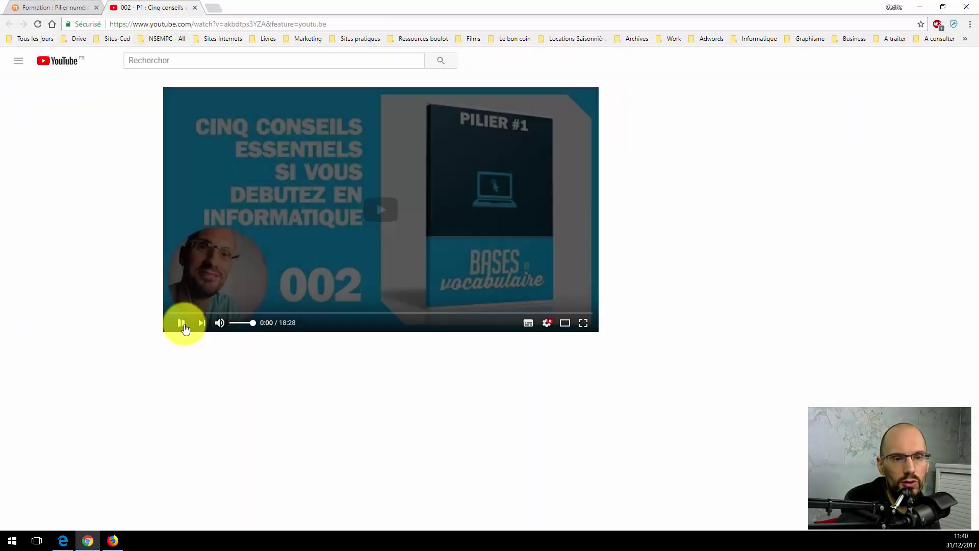
click(182, 325)
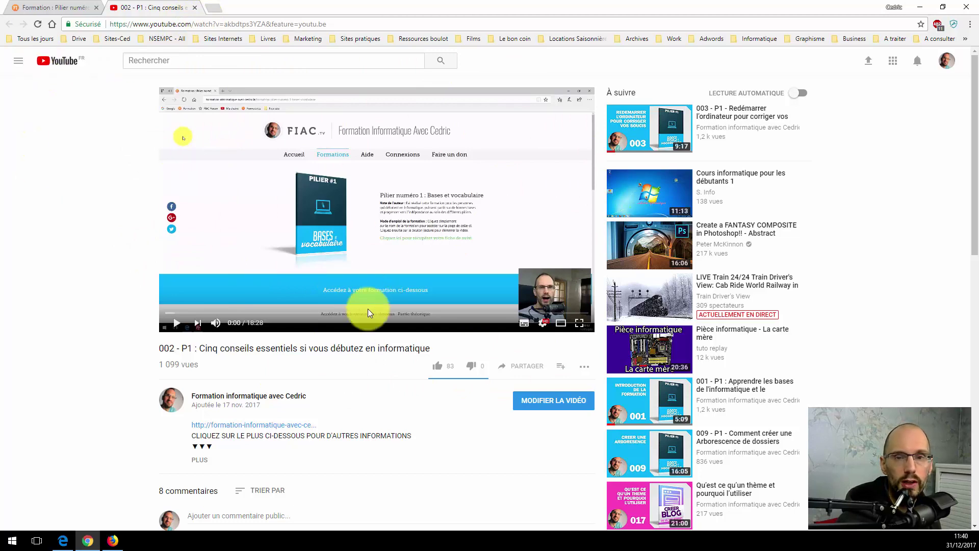
click(199, 8)
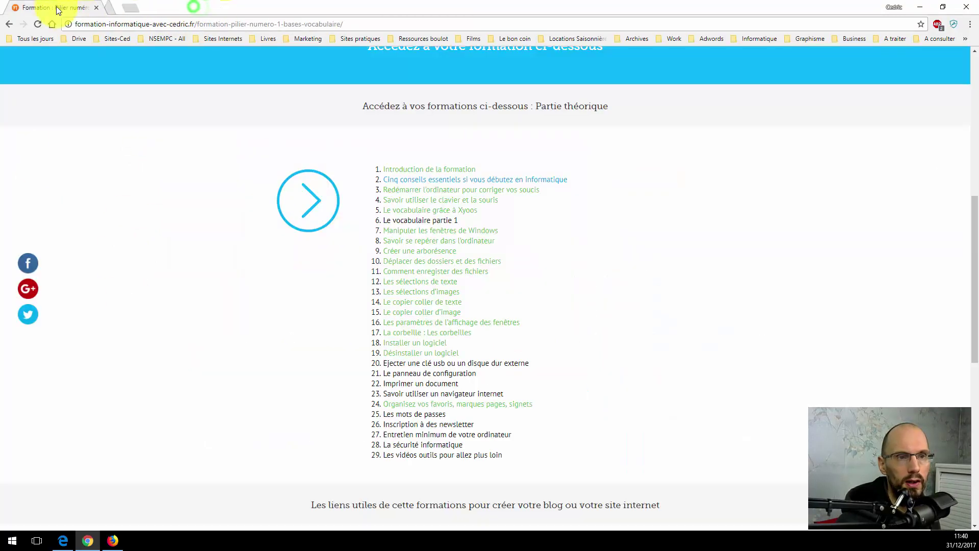
- Open the "Pilier n° 2 : Recherches efficaces" formation page and look through its practical sheet, lesson lists and links to the other pillars
scroll(201, 345, up, 7)
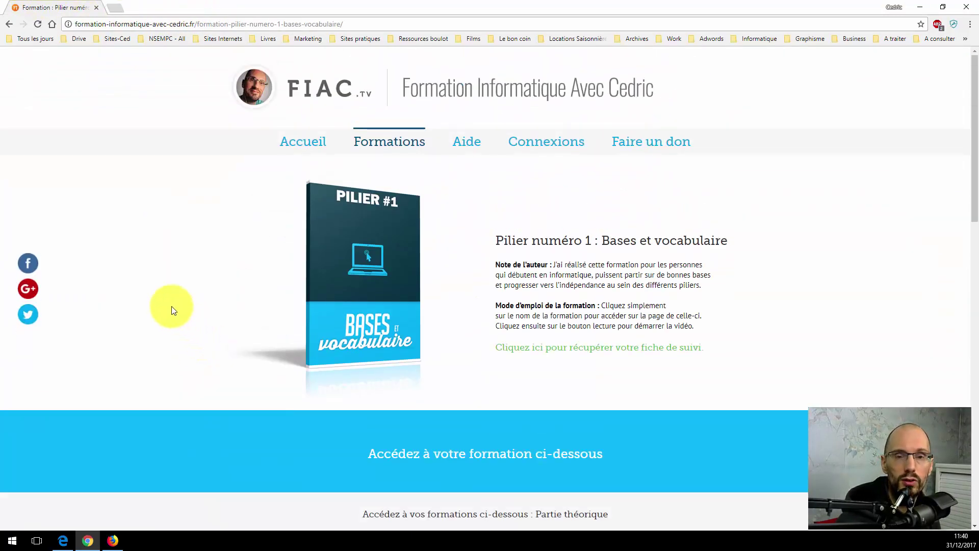
mouse_move(406, 147)
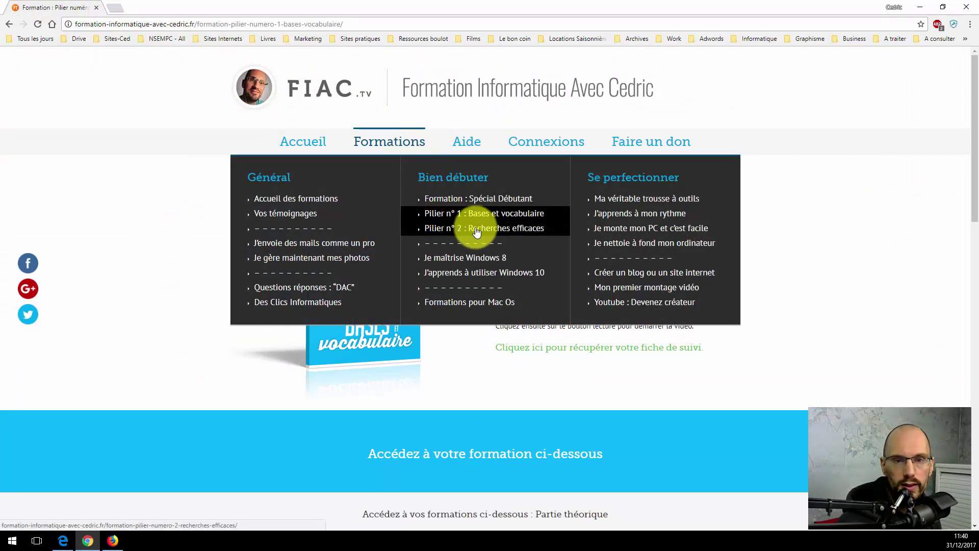
click(443, 230)
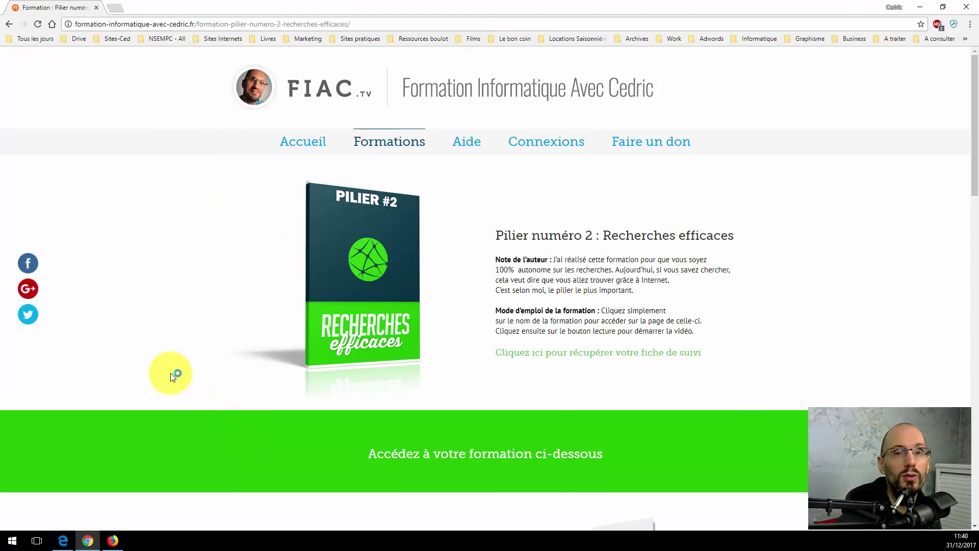
scroll(232, 302, down, 2)
scroll(231, 303, down, 12)
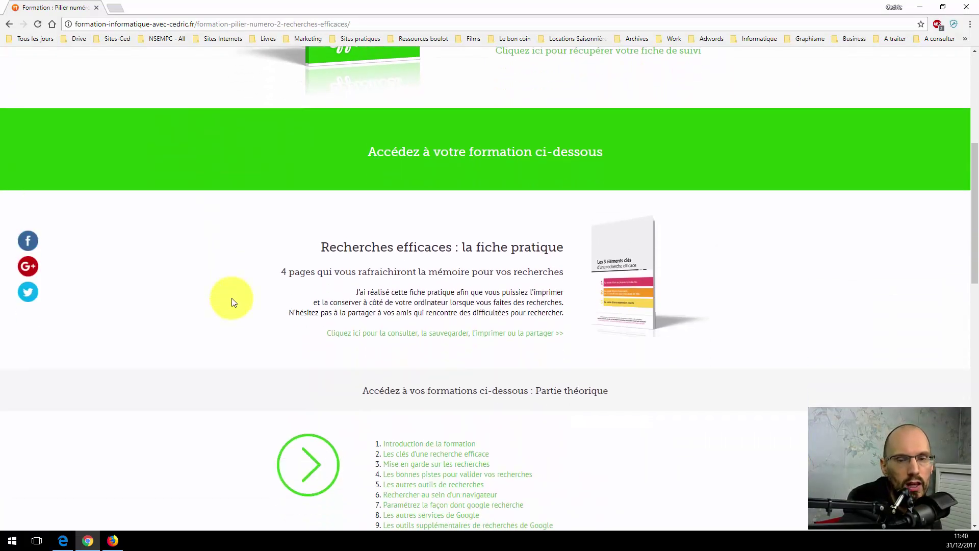
scroll(231, 302, down, 8)
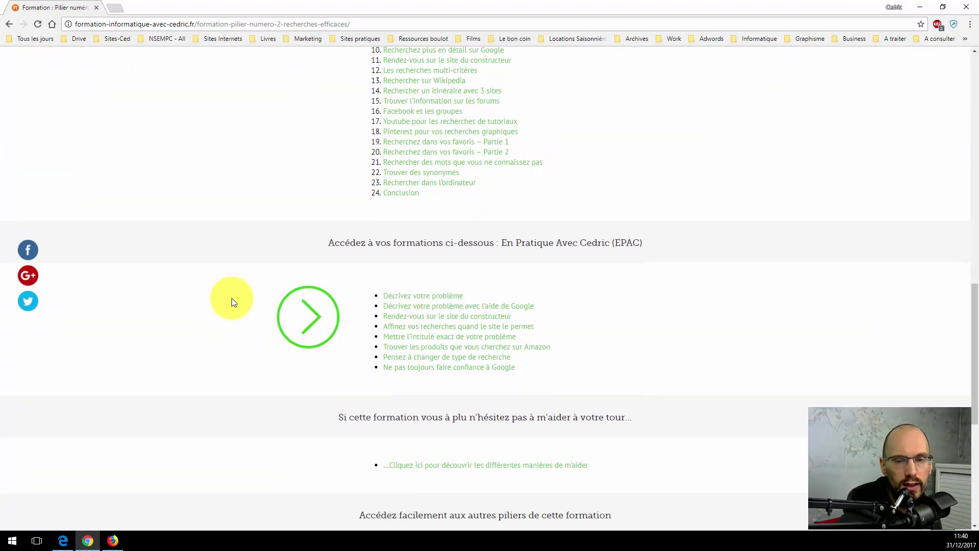
scroll(234, 298, up, 10)
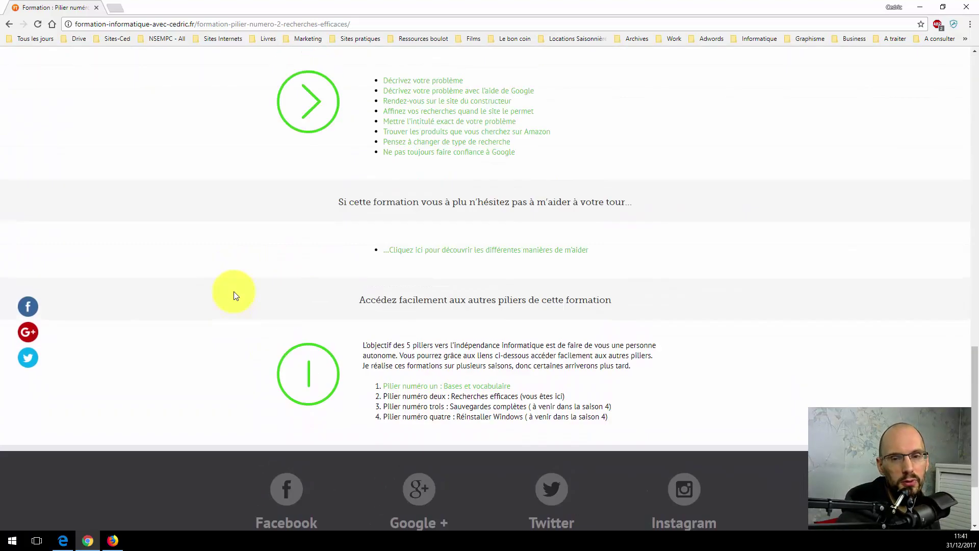
scroll(235, 289, up, 11)
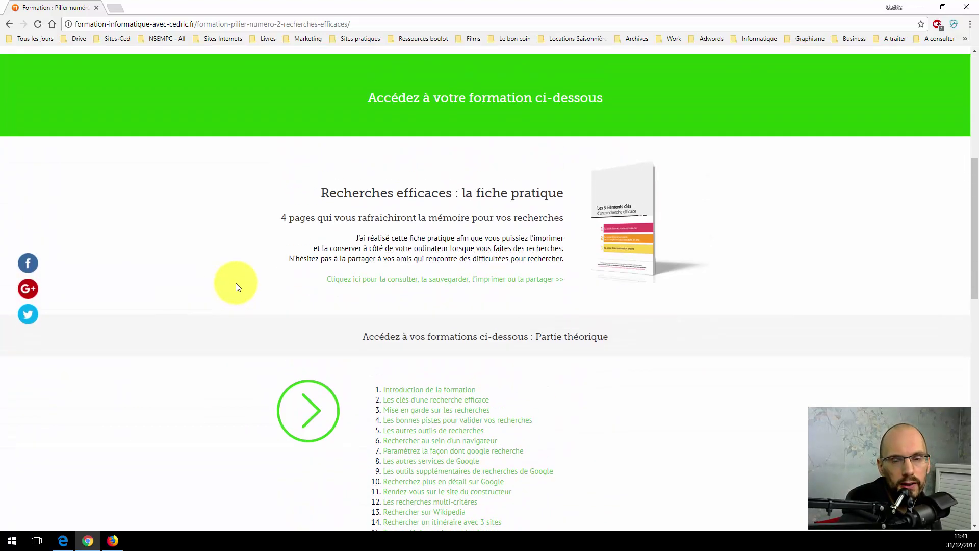